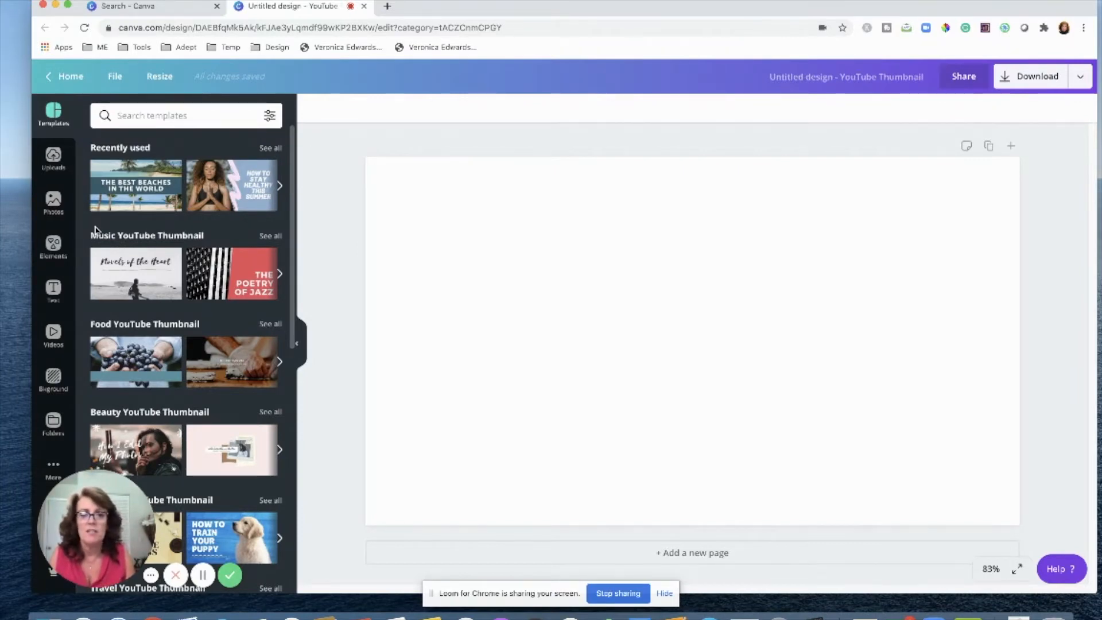
# Open the Me folder of uploaded photos and browse its cutout images.
pyautogui.click(55, 426)
pyautogui.scroll(-2, 172, 442)
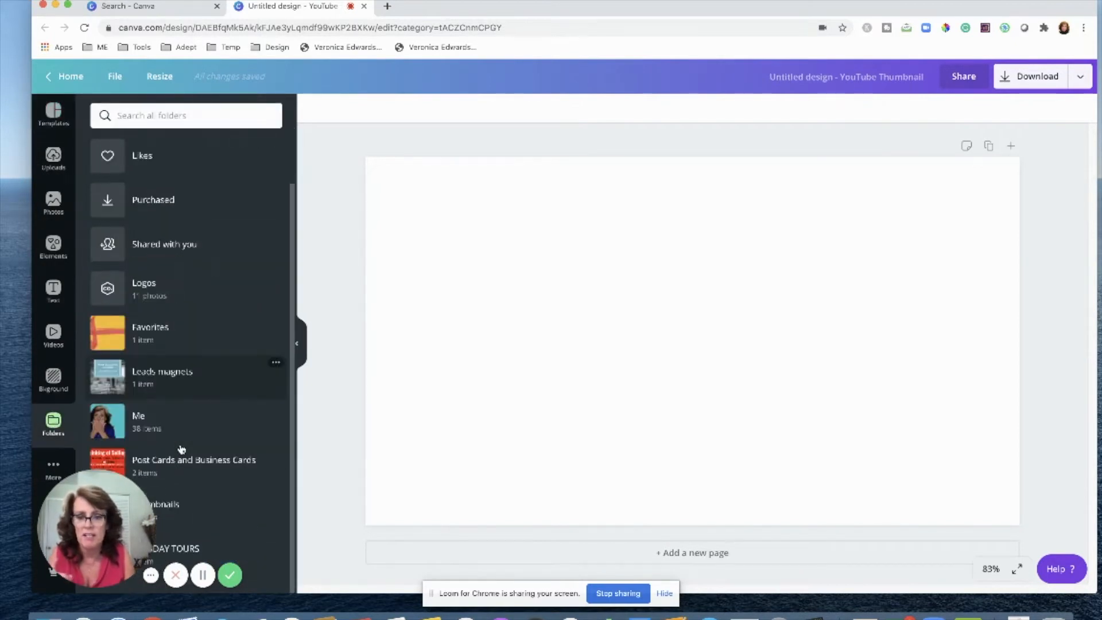
pyautogui.click(138, 413)
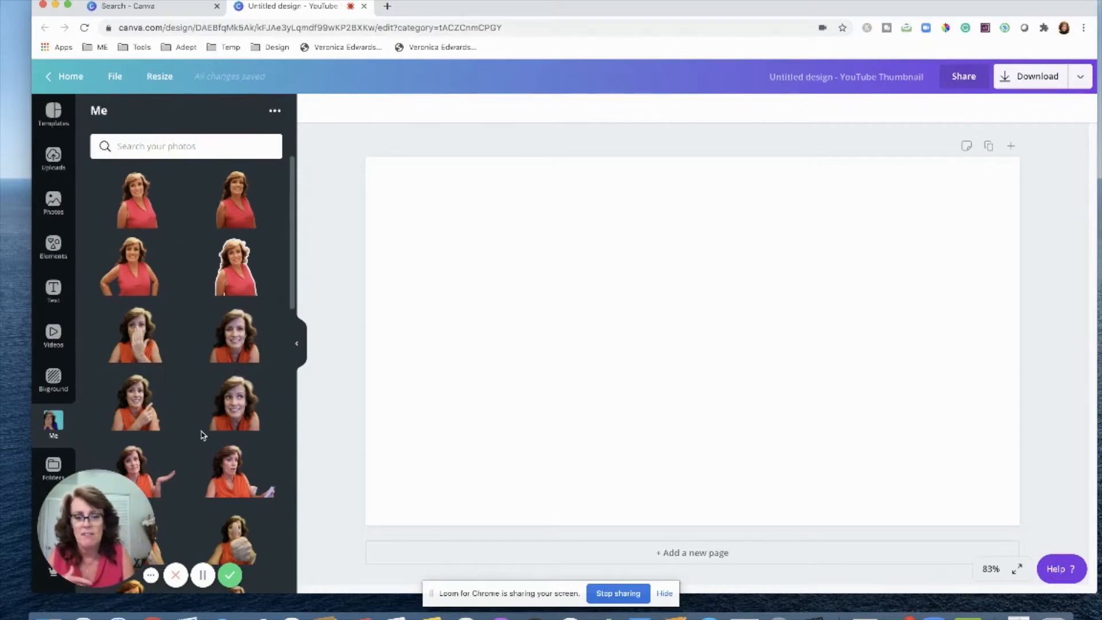
pyautogui.scroll(-2, 202, 435)
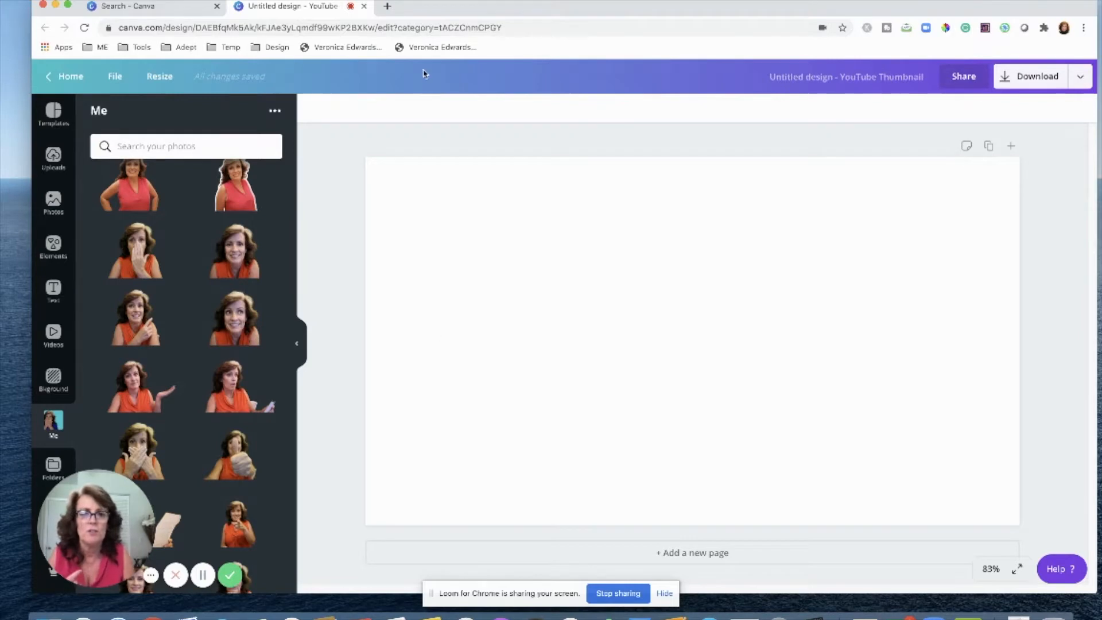
# Open remove.bg in a new browser tab, look over its background-removal page, and close the tab.
pyautogui.click(387, 6)
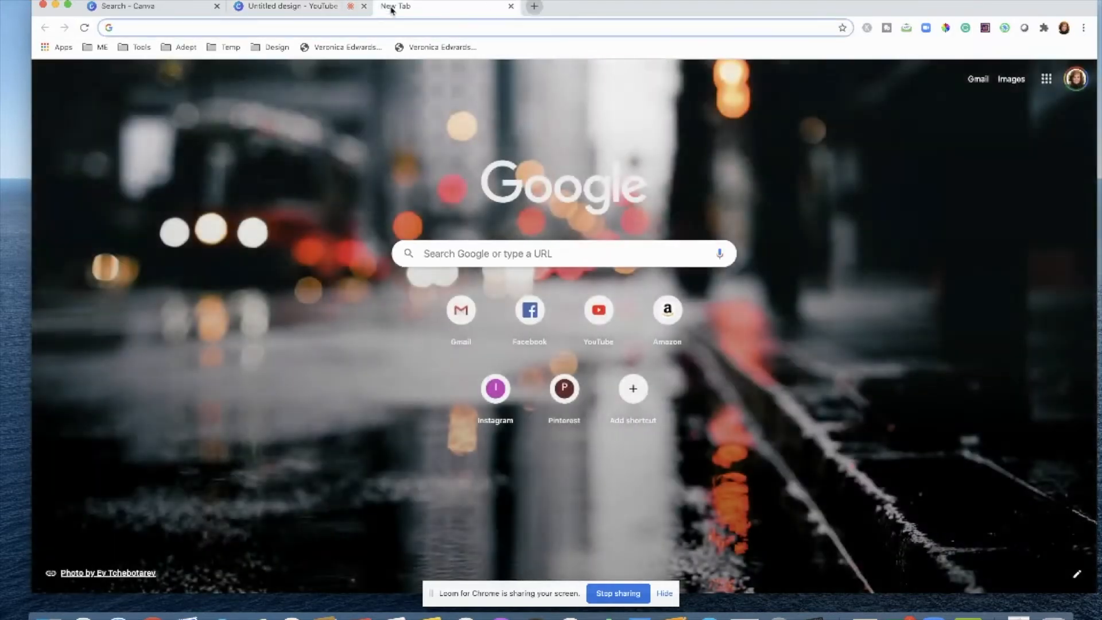
pyautogui.write('remove.bg')
pyautogui.press('Return')
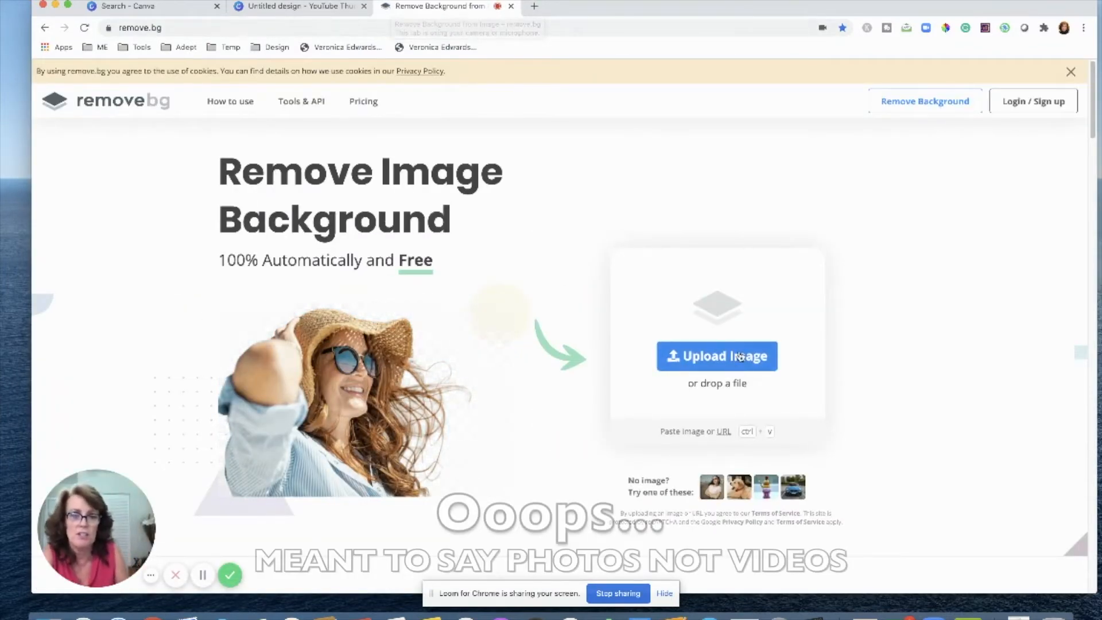
pyautogui.scroll(-2, 876, 430)
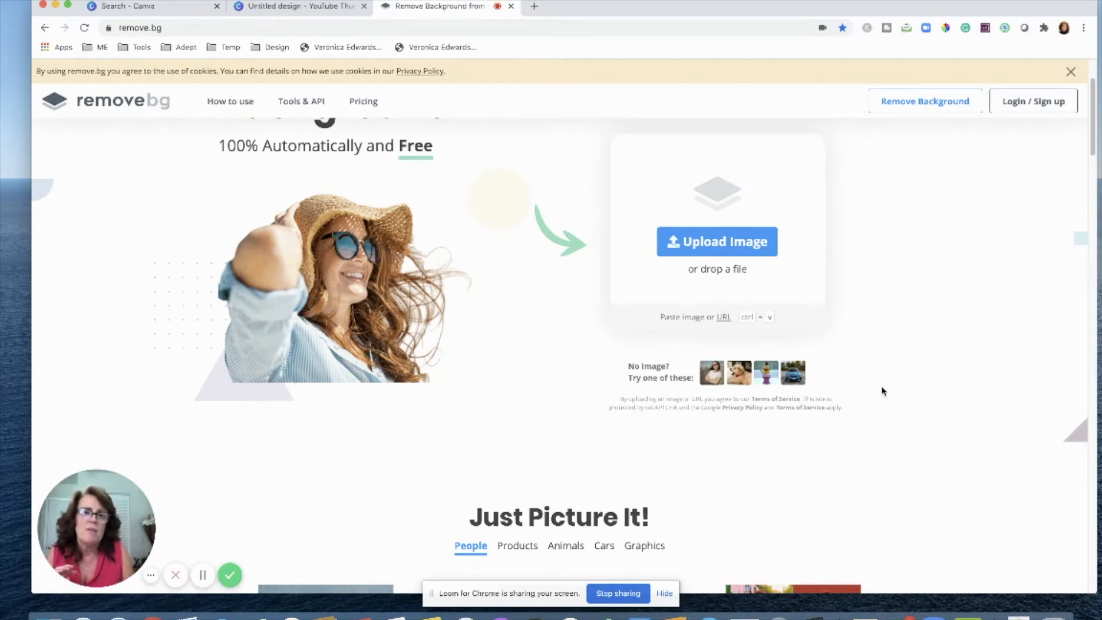
pyautogui.click(510, 6)
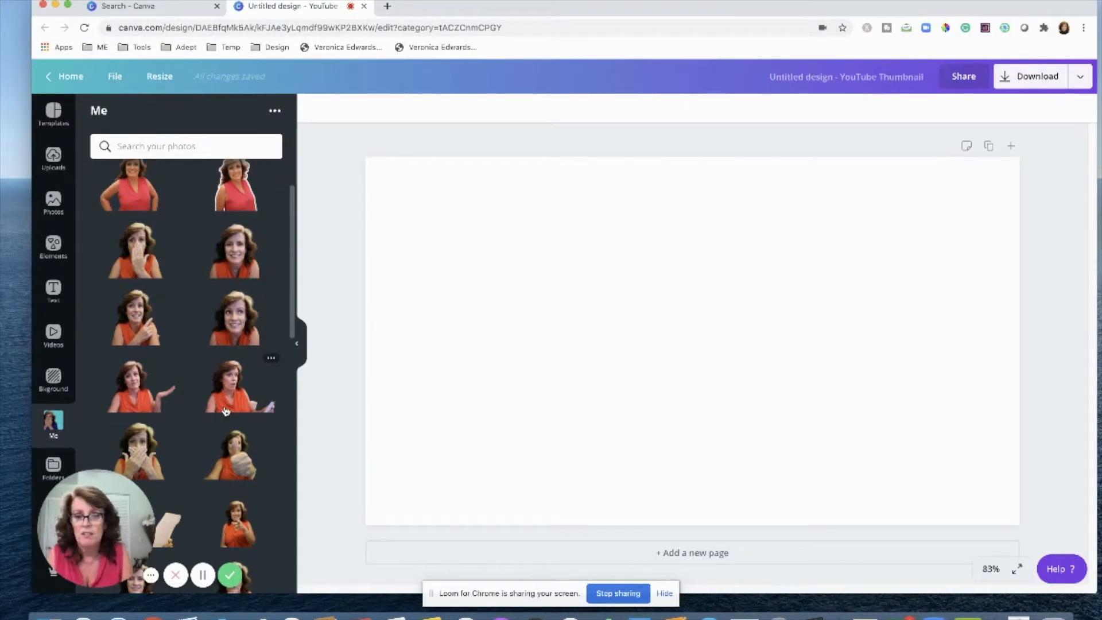
# Add the chin-on-hand photo from the Me folder to the canvas, then undo it.
pyautogui.scroll(-2, 227, 410)
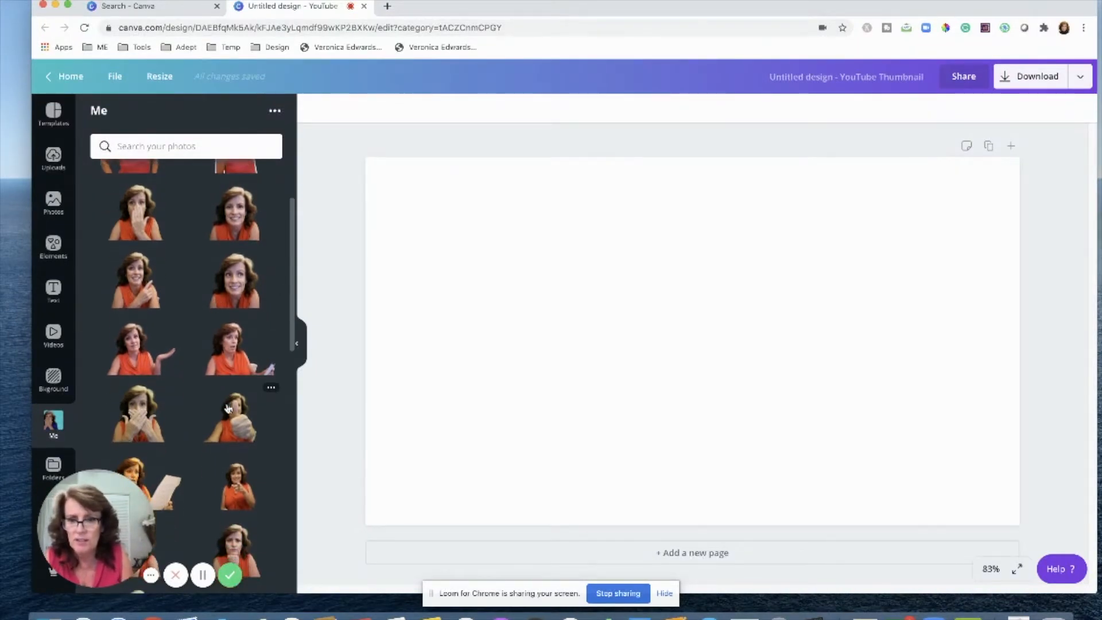
pyautogui.scroll(-10, 227, 409)
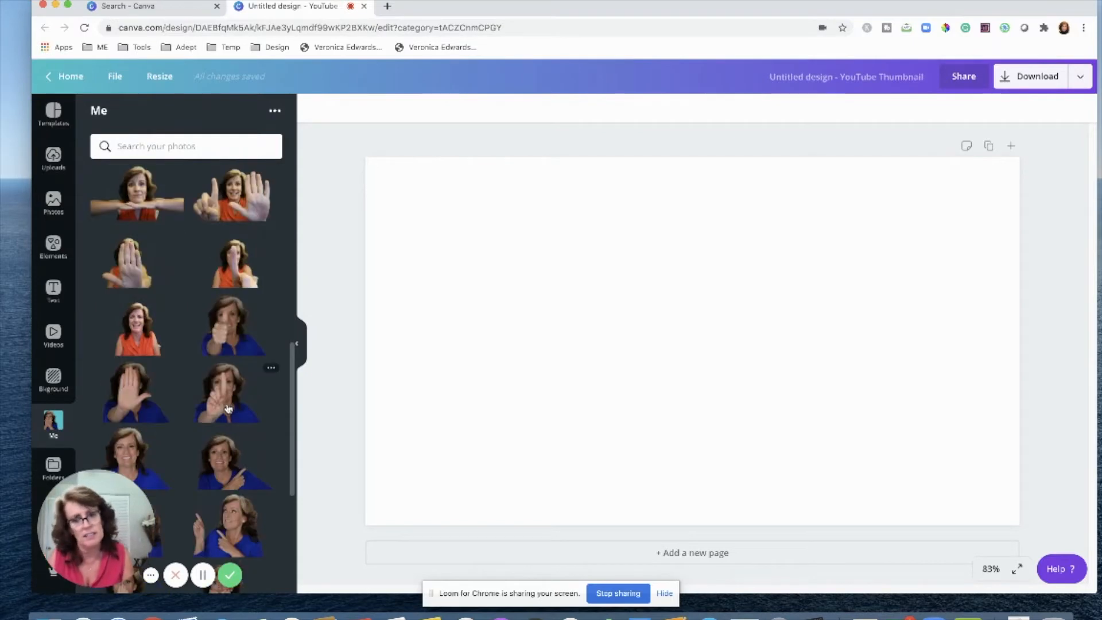
pyautogui.scroll(-10, 228, 409)
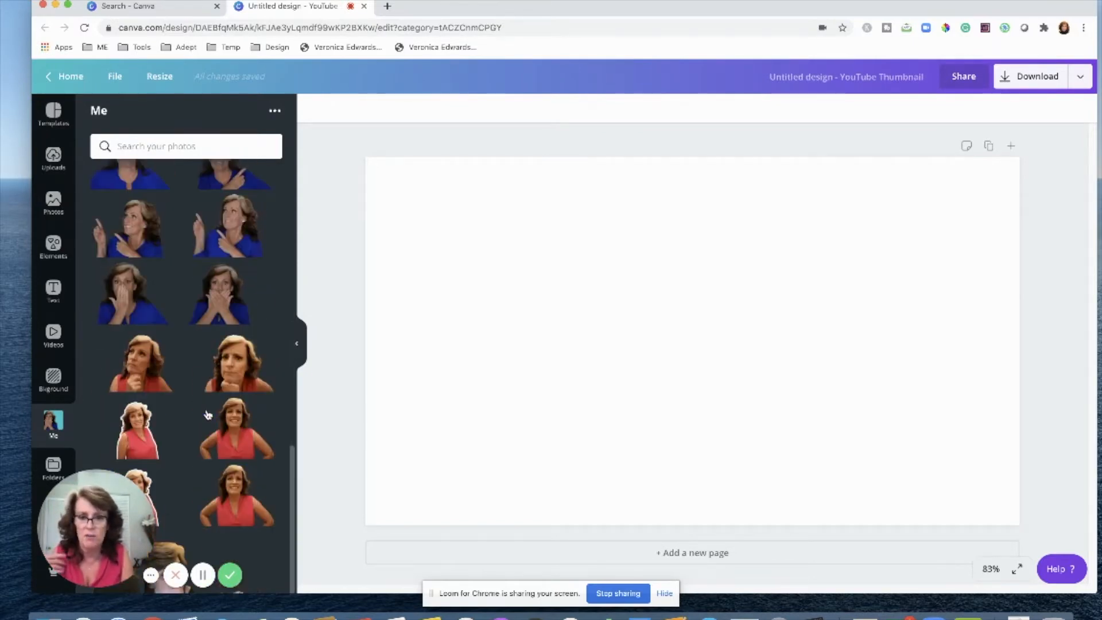
pyautogui.scroll(-10, 210, 411)
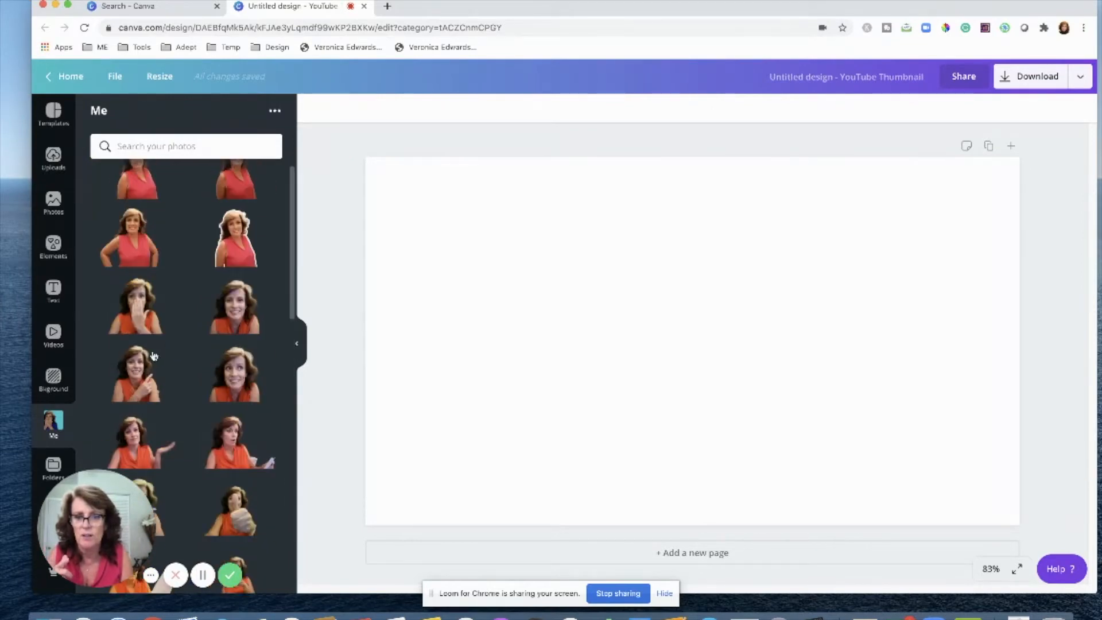
pyautogui.scroll(-5, 210, 414)
pyautogui.scroll(-1, 196, 389)
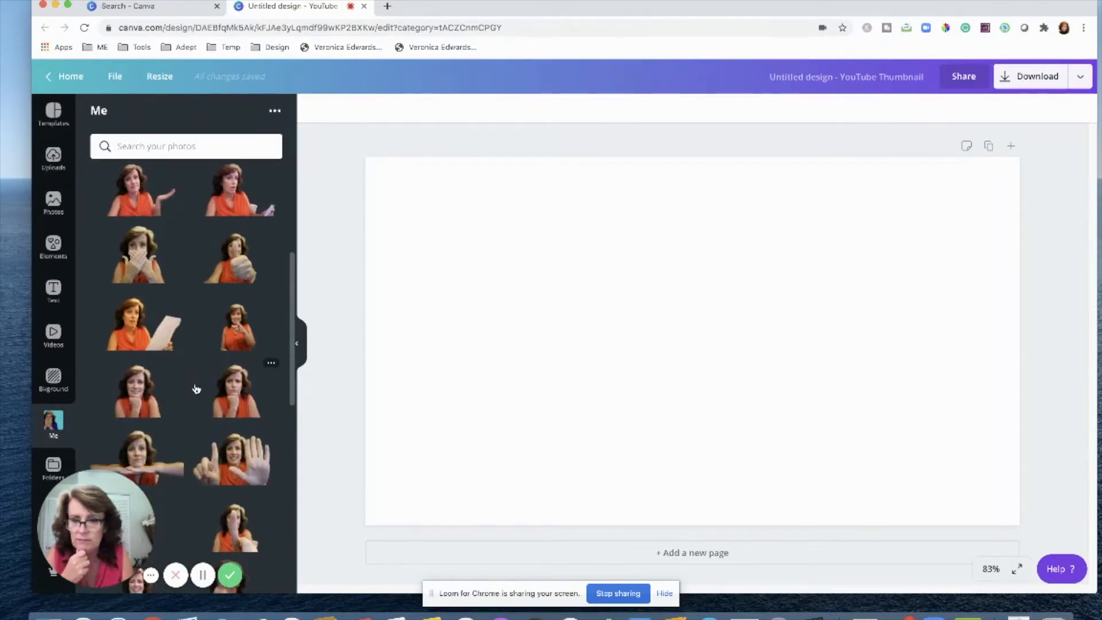
pyautogui.click(233, 391)
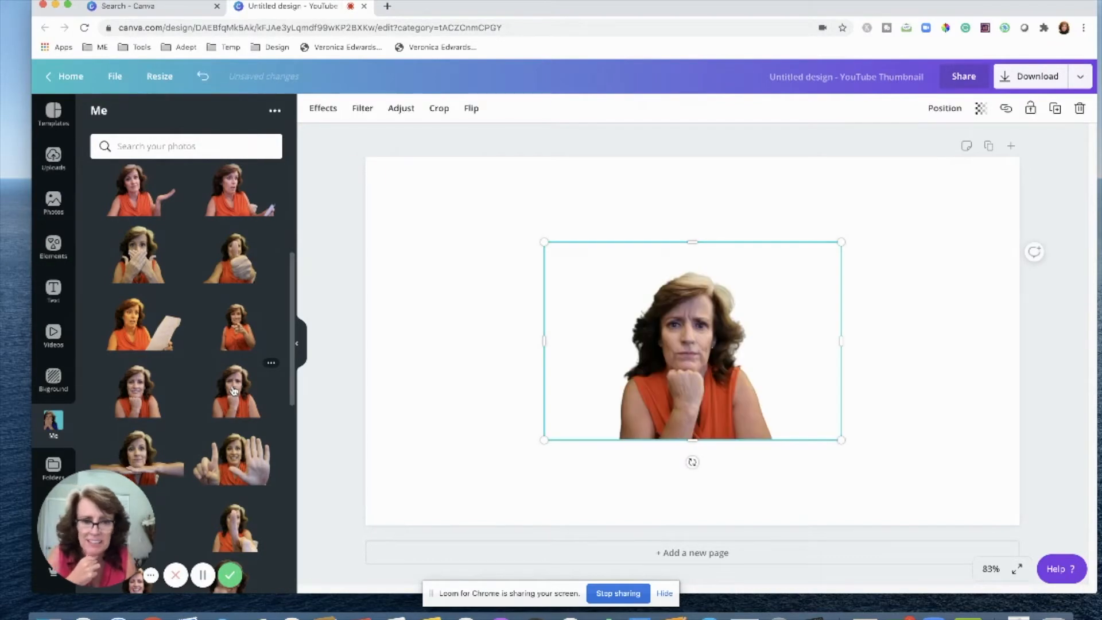
pyautogui.click(203, 76)
# Add the pointing photo in the blue top and position it, enlarged, at the canvas's lower left.
pyautogui.click(221, 329)
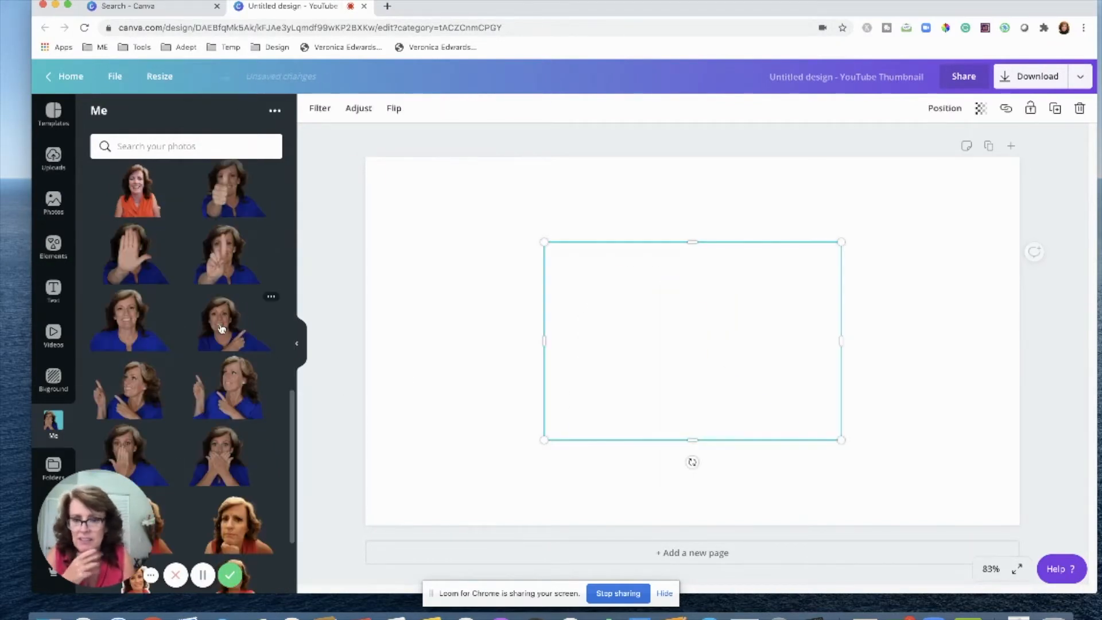
pyautogui.moveTo(625, 290); pyautogui.dragTo(437, 368)
pyautogui.moveTo(654, 320); pyautogui.dragTo(770, 239)
pyautogui.moveTo(499, 424); pyautogui.dragTo(471, 443)
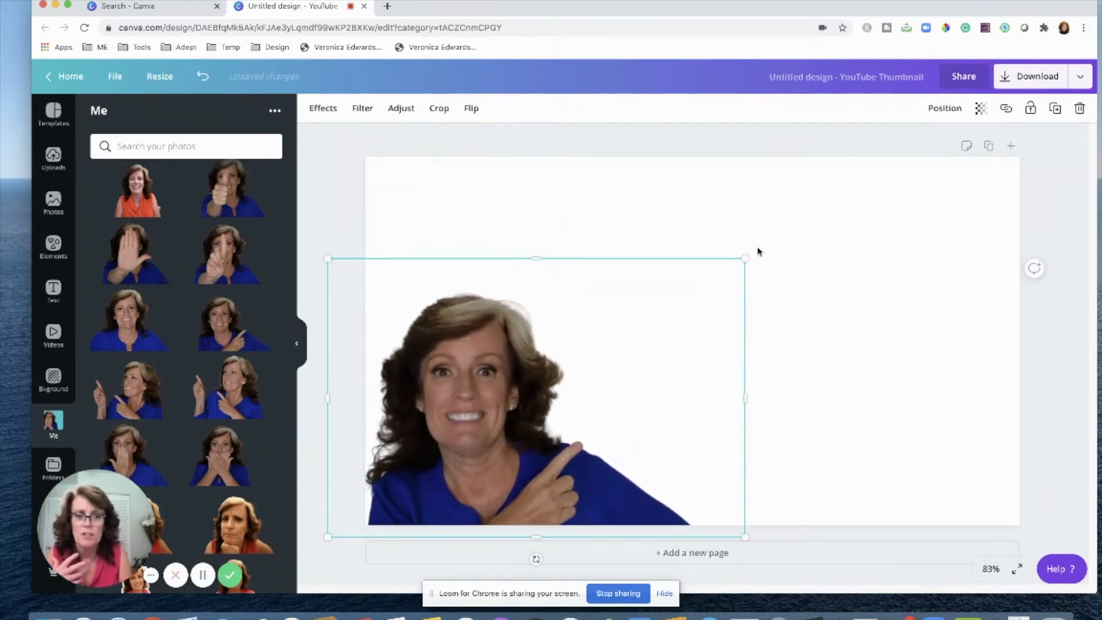
pyautogui.moveTo(743, 260); pyautogui.dragTo(622, 406)
pyautogui.moveTo(592, 359); pyautogui.dragTo(749, 235)
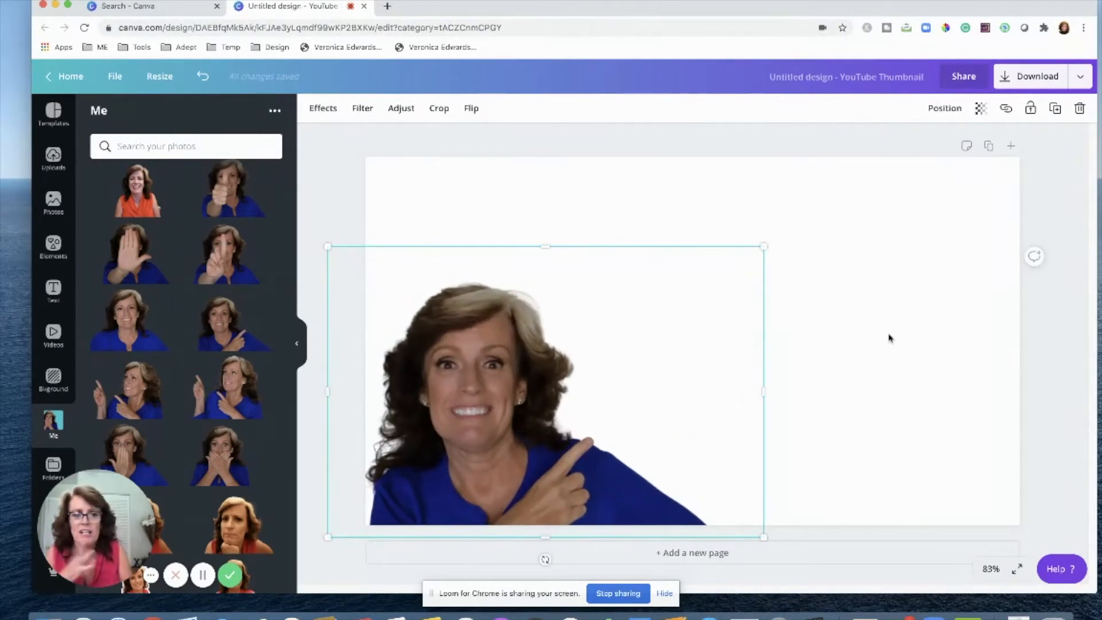
pyautogui.click(889, 338)
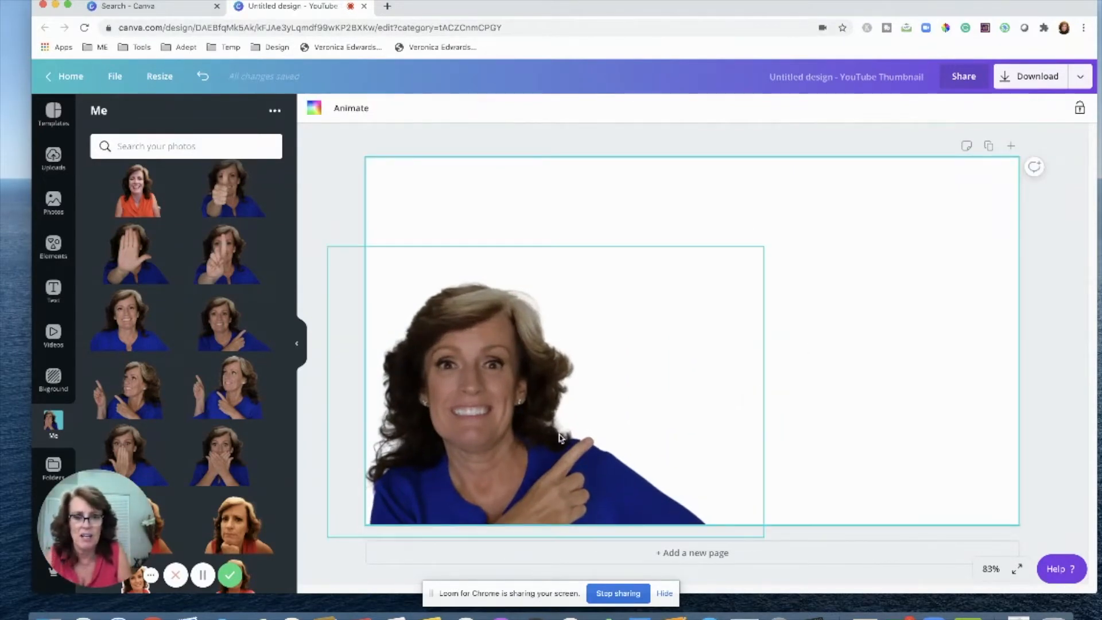
# Enlarge the pointing photo slightly, keeping it anchored to the bottom left of the canvas.
pyautogui.click(734, 276)
pyautogui.moveTo(762, 241); pyautogui.dragTo(798, 208)
pyautogui.click(878, 312)
pyautogui.click(790, 235)
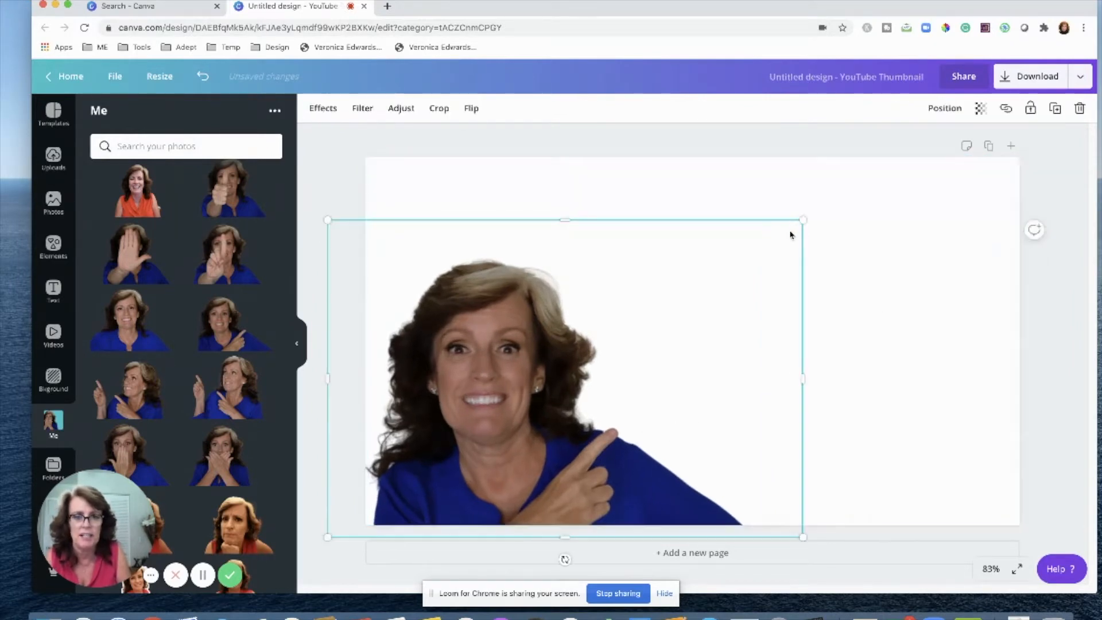
pyautogui.click(863, 237)
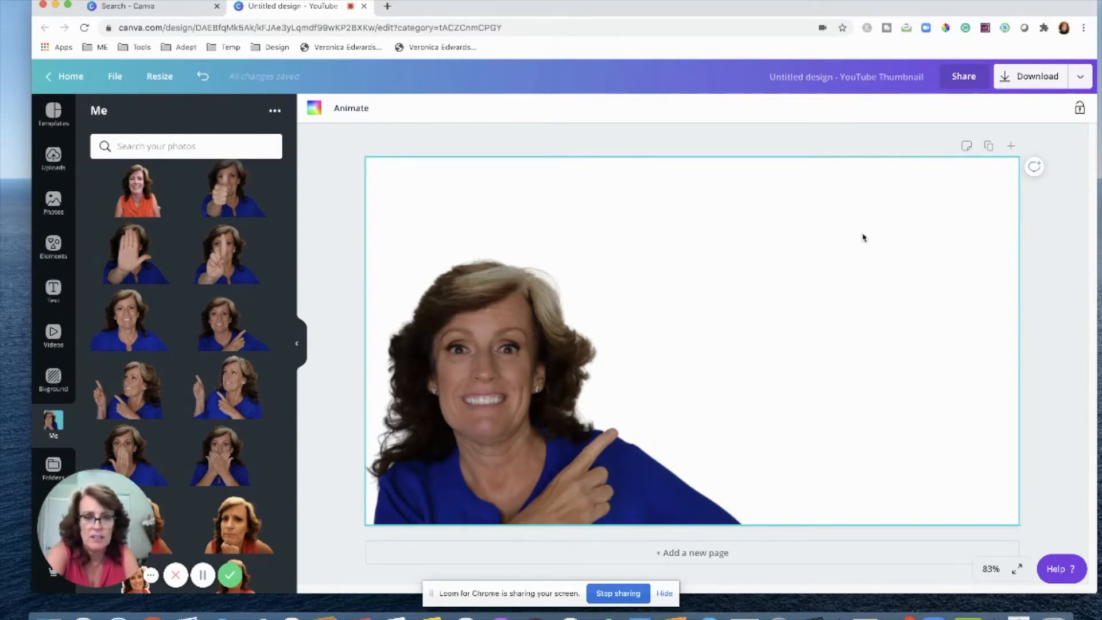
# Add a text box reading Beachside.
pyautogui.press('t')
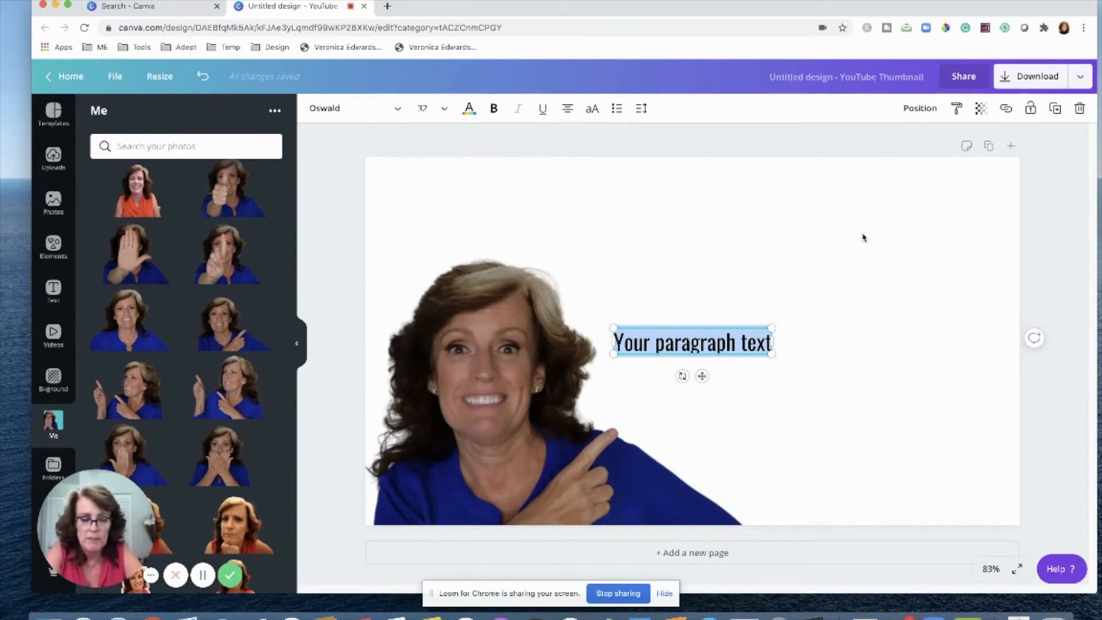
pyautogui.write('Be')
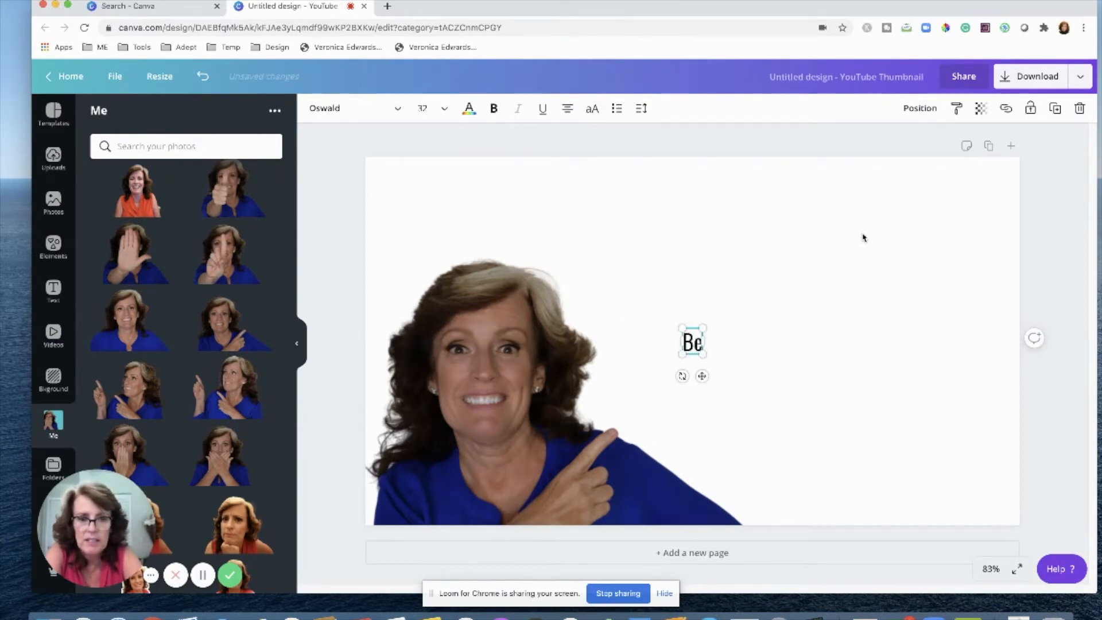
pyautogui.write('achside')
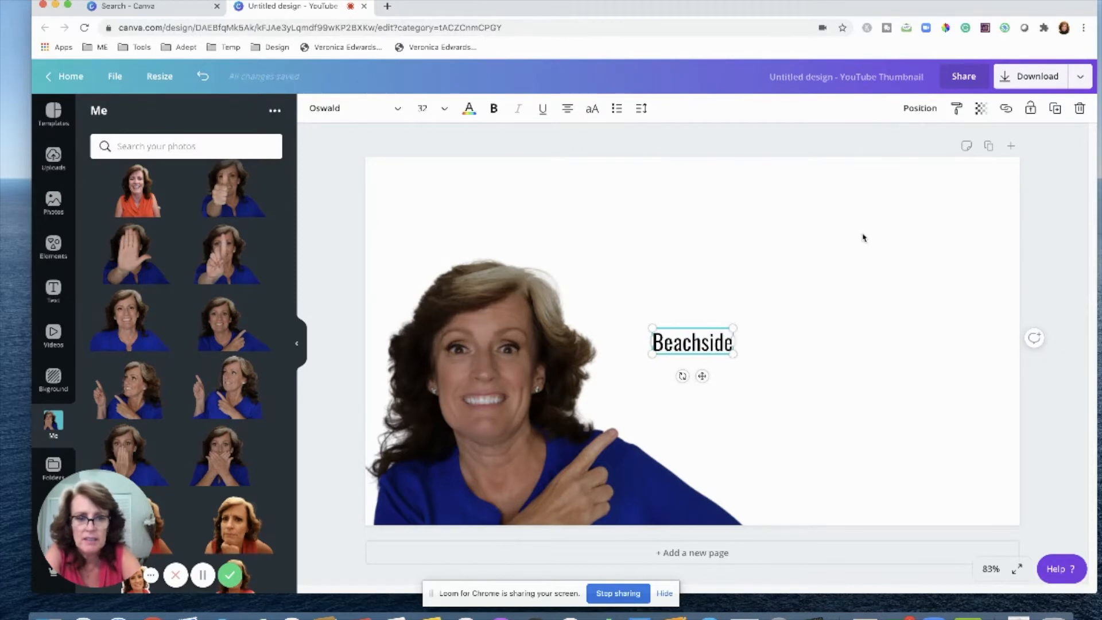
# Move the Beachside text to the upper right and enlarge it to about 108 pt.
pyautogui.click(917, 251)
pyautogui.moveTo(717, 345); pyautogui.dragTo(941, 196)
pyautogui.moveTo(748, 259); pyautogui.dragTo(669, 288)
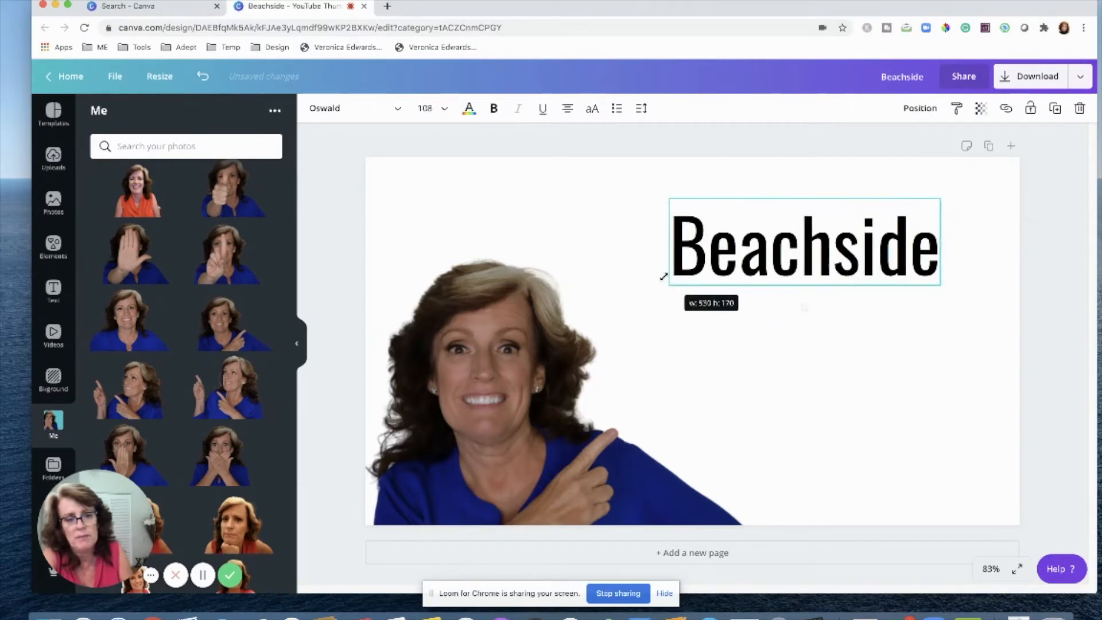
# Add a VS text box and place it, slightly enlarged, centred beneath Beachside.
pyautogui.click(817, 360)
pyautogui.write('t')
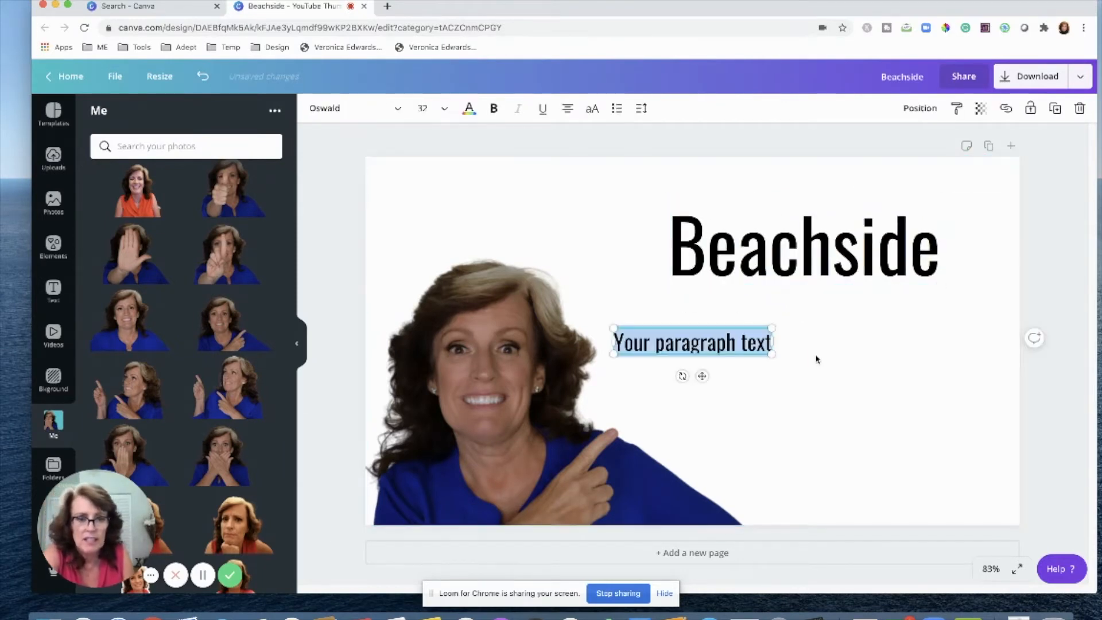
pyautogui.write('VS')
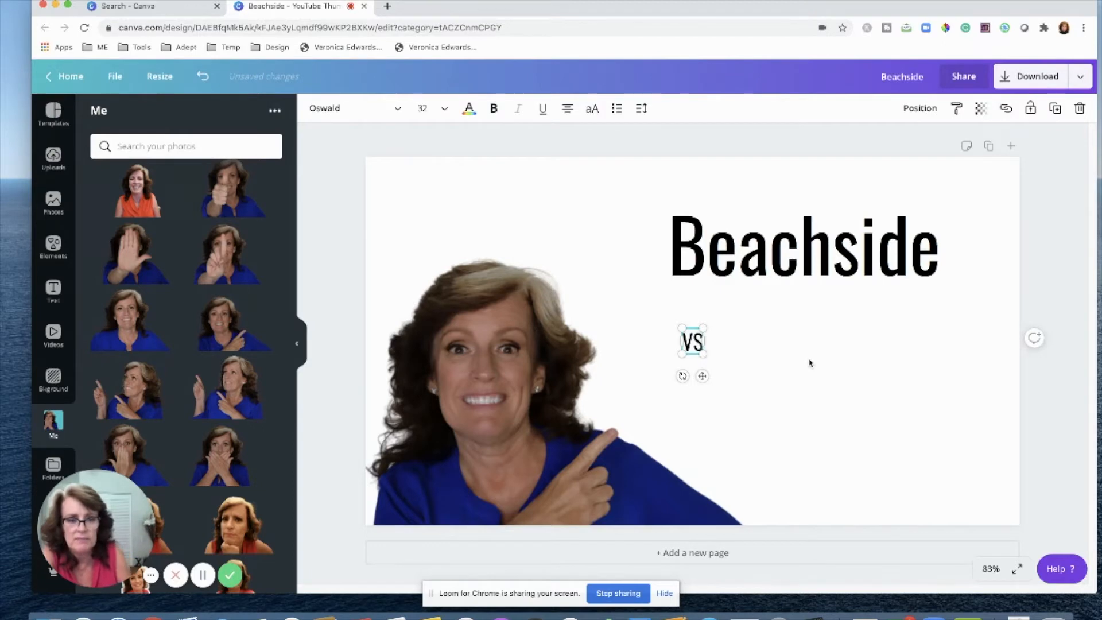
pyautogui.click(810, 362)
pyautogui.moveTo(696, 346); pyautogui.dragTo(808, 338)
pyautogui.moveTo(815, 323); pyautogui.dragTo(845, 290)
pyautogui.click(834, 424)
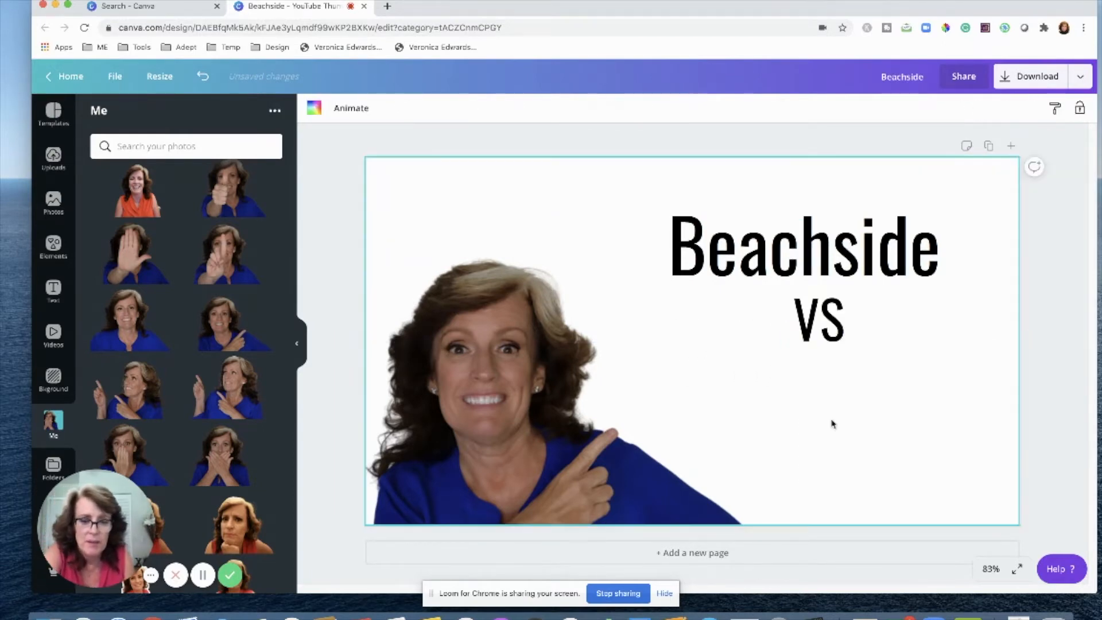
# Add a Mainland text box and enlarge it to about 143 pt beneath VS on the right.
pyautogui.write('t')
pyautogui.write('Mainland')
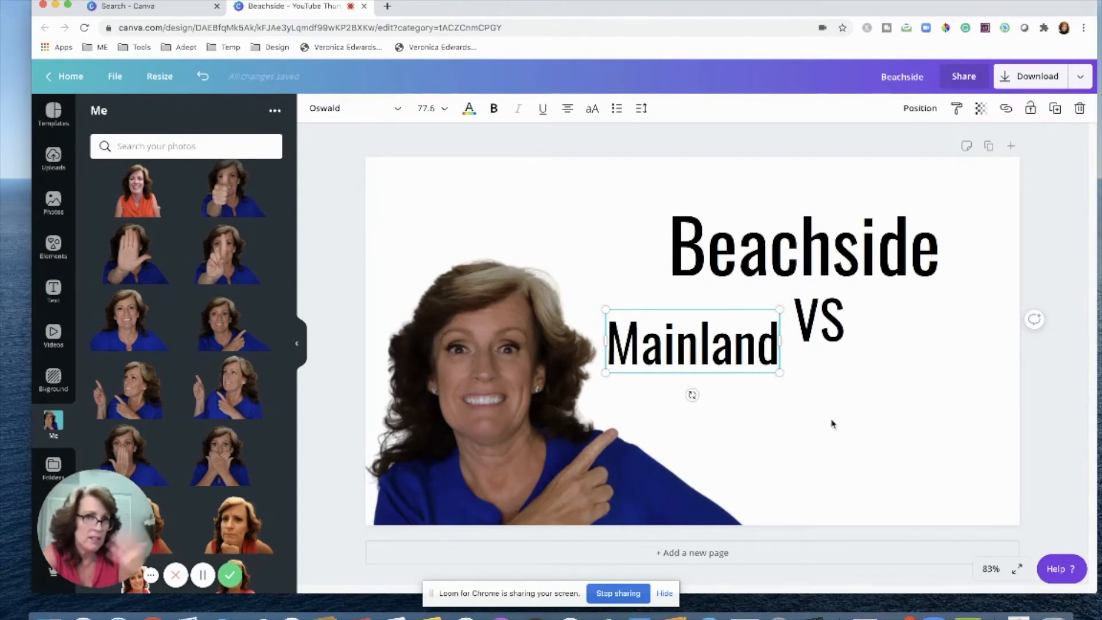
pyautogui.moveTo(771, 311); pyautogui.dragTo(995, 357)
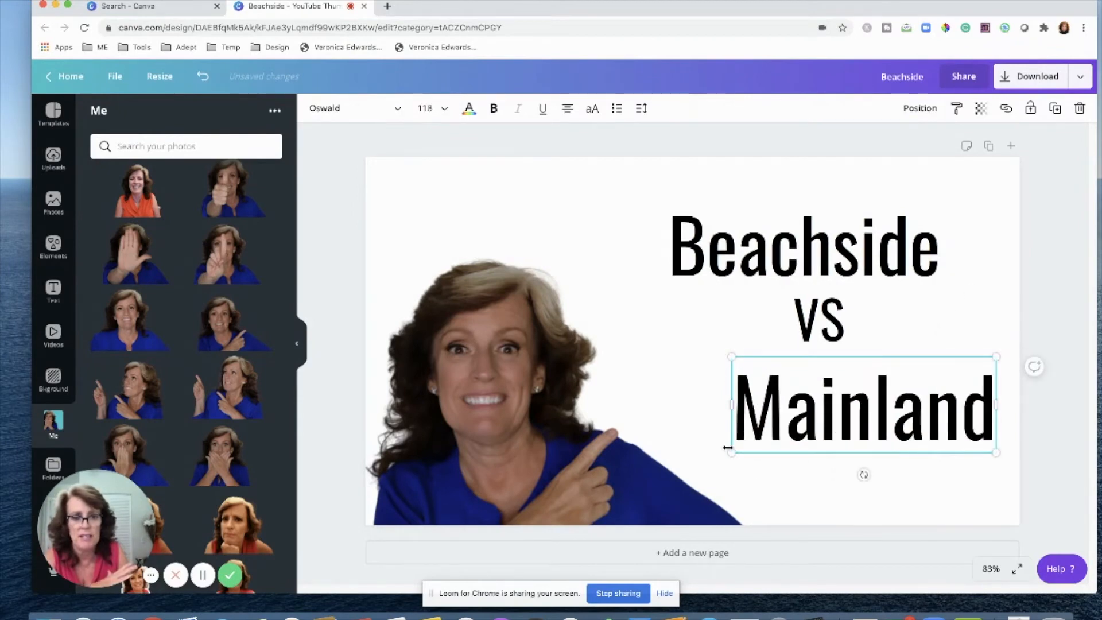
pyautogui.moveTo(730, 451); pyautogui.dragTo(675, 473)
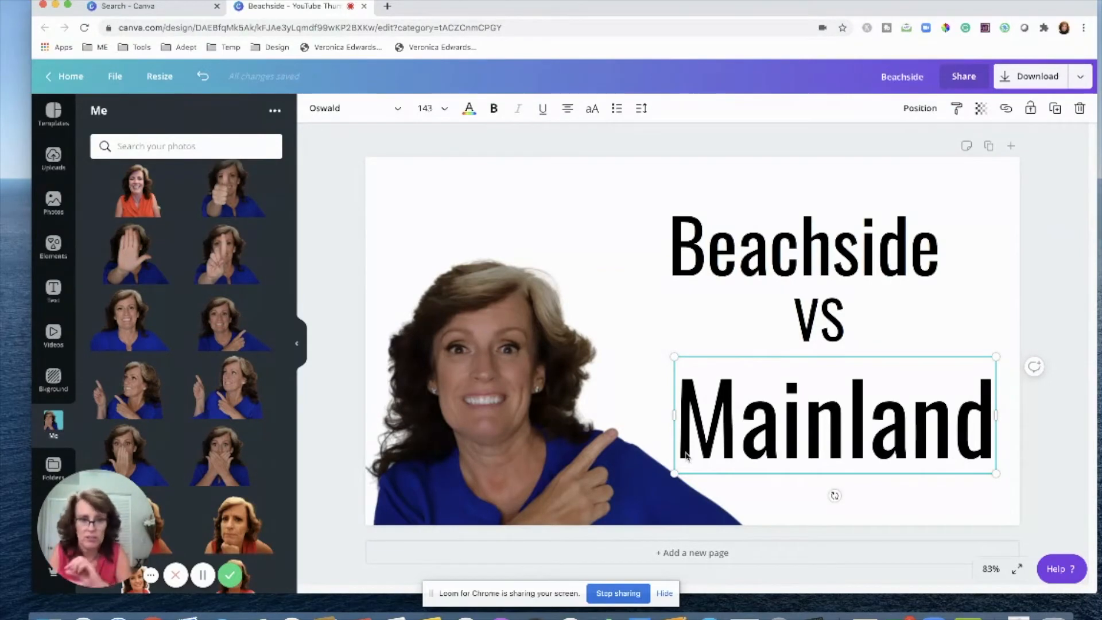
# Enlarge the Beachside text to about 123 pt and make it bold.
pyautogui.moveTo(905, 226); pyautogui.dragTo(940, 179)
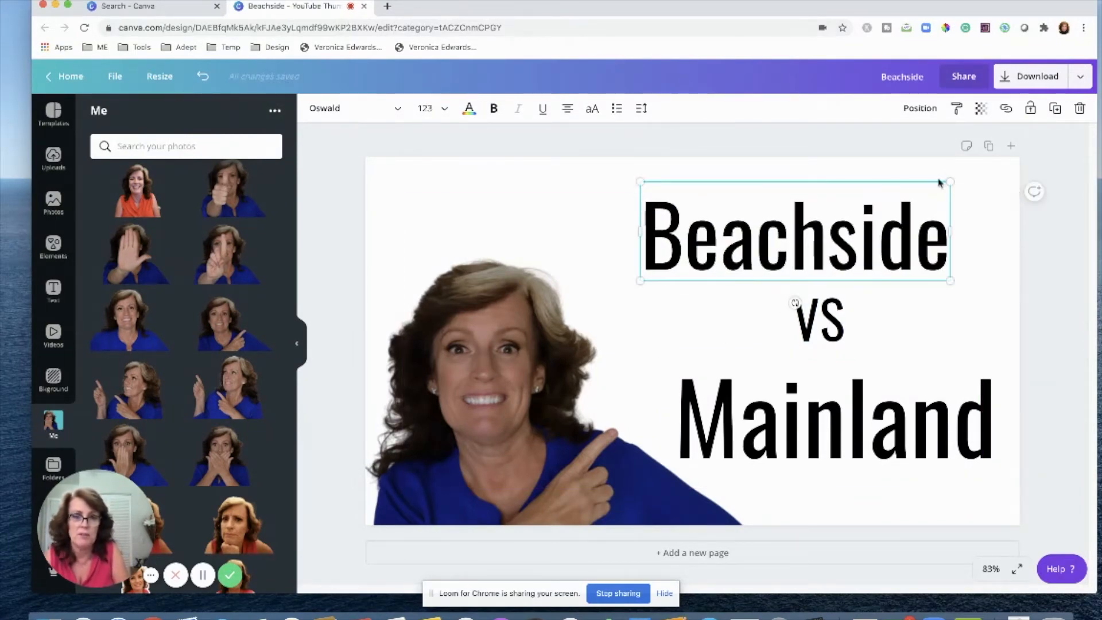
pyautogui.doubleClick(732, 241)
pyautogui.click(494, 108)
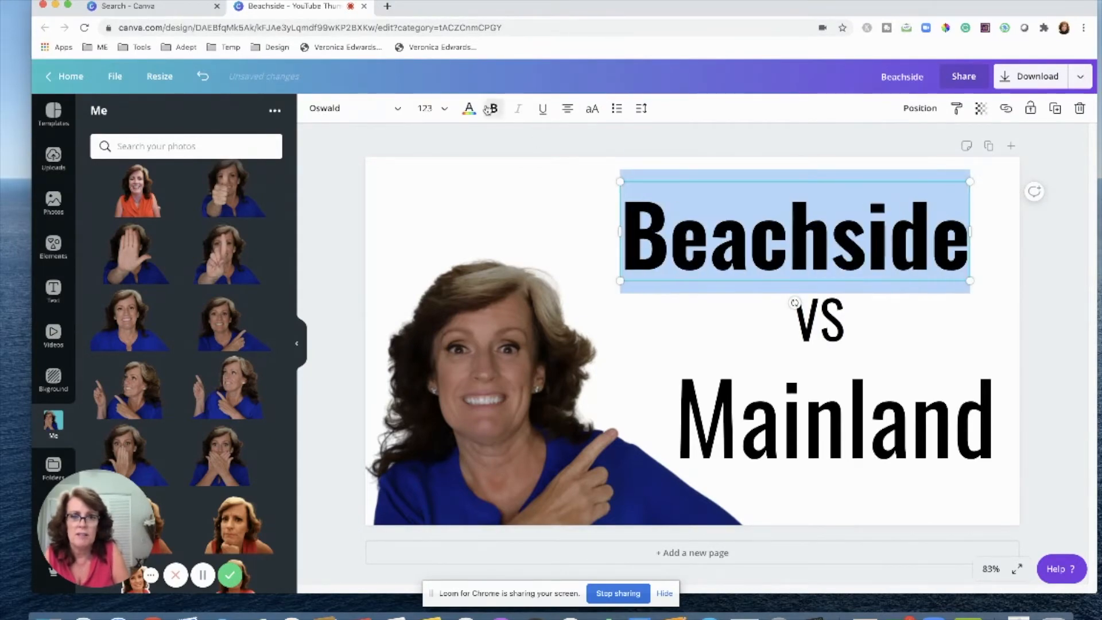
# Make the VS and Mainland text bold.
pyautogui.click(804, 324)
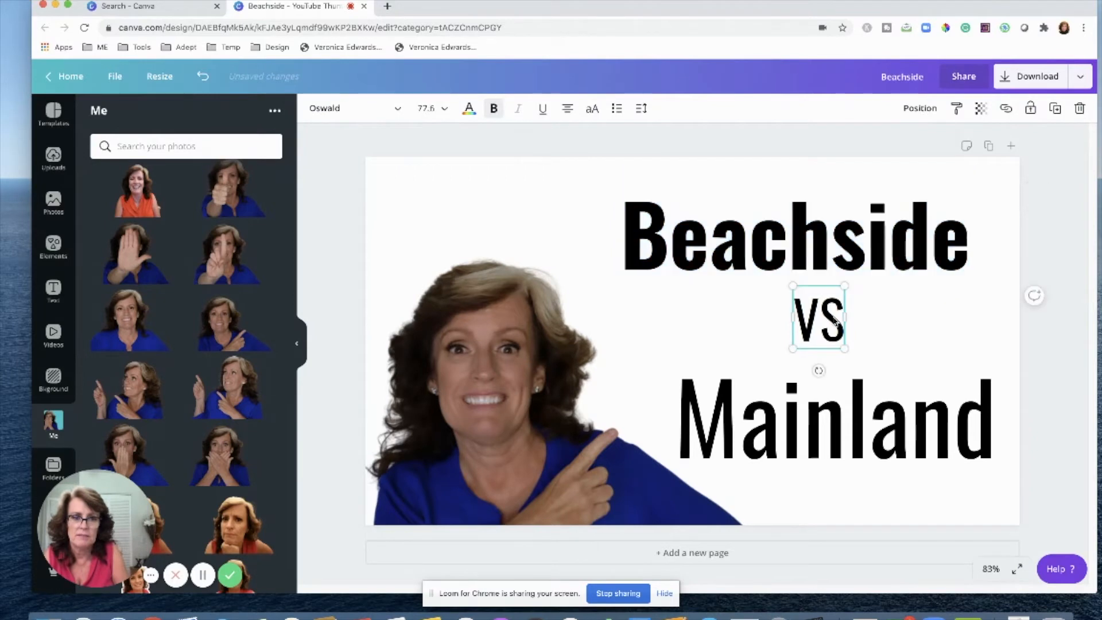
pyautogui.doubleClick(805, 326)
pyautogui.click(494, 108)
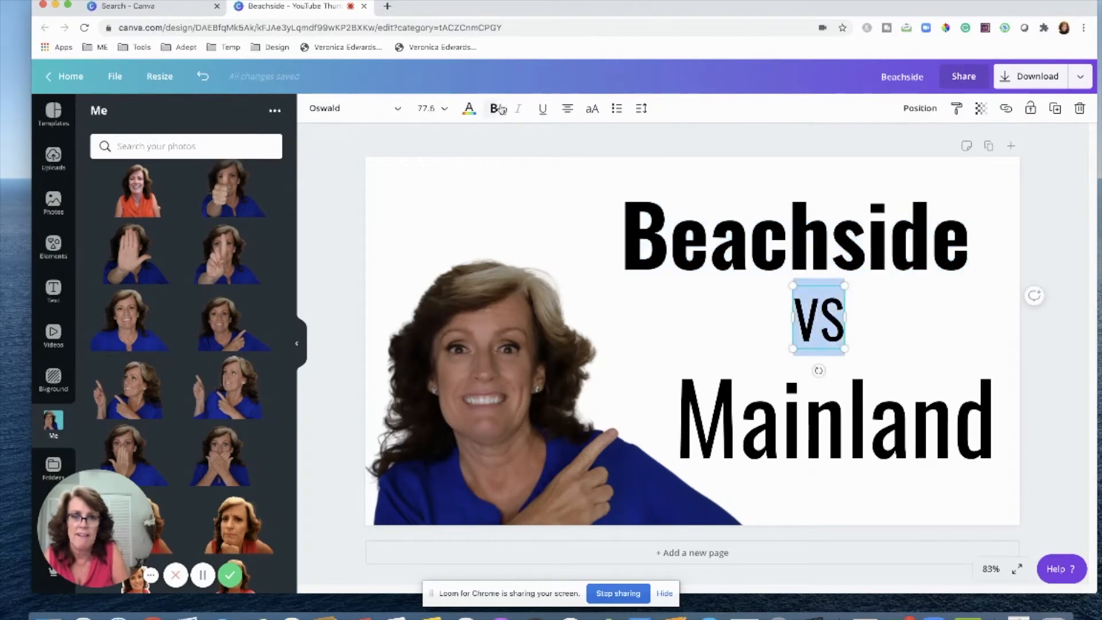
pyautogui.click(810, 415)
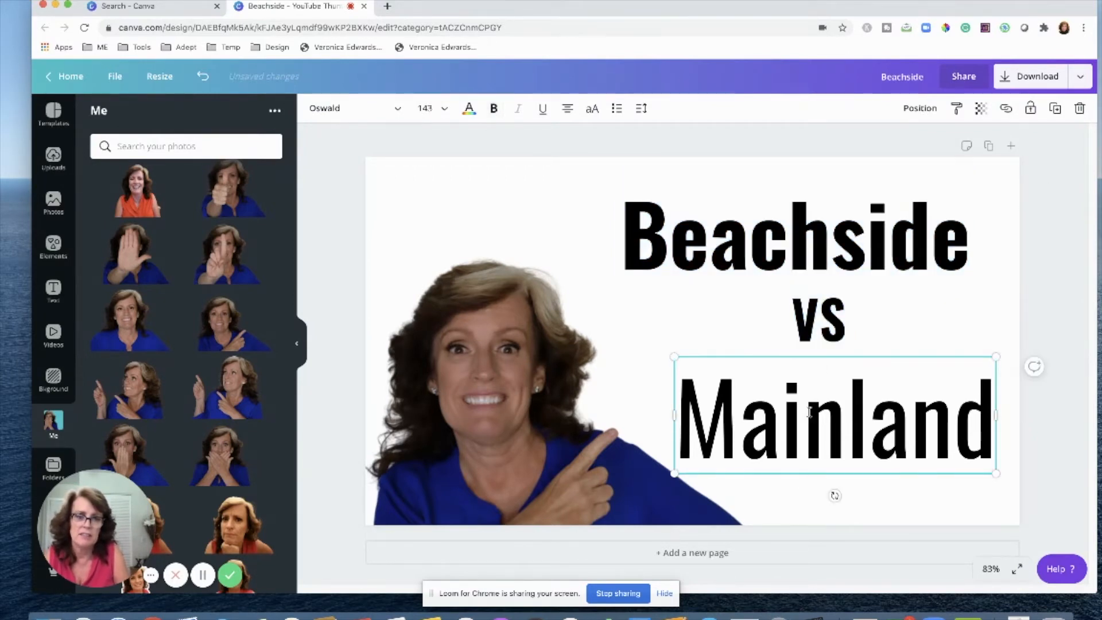
pyautogui.doubleClick(774, 431)
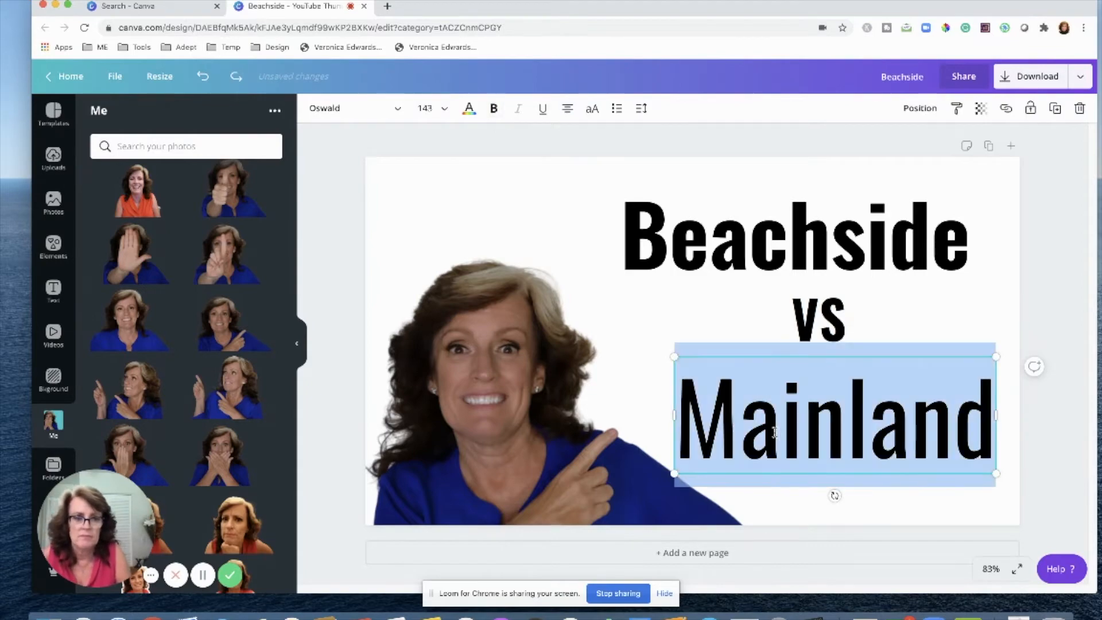
pyautogui.click(493, 108)
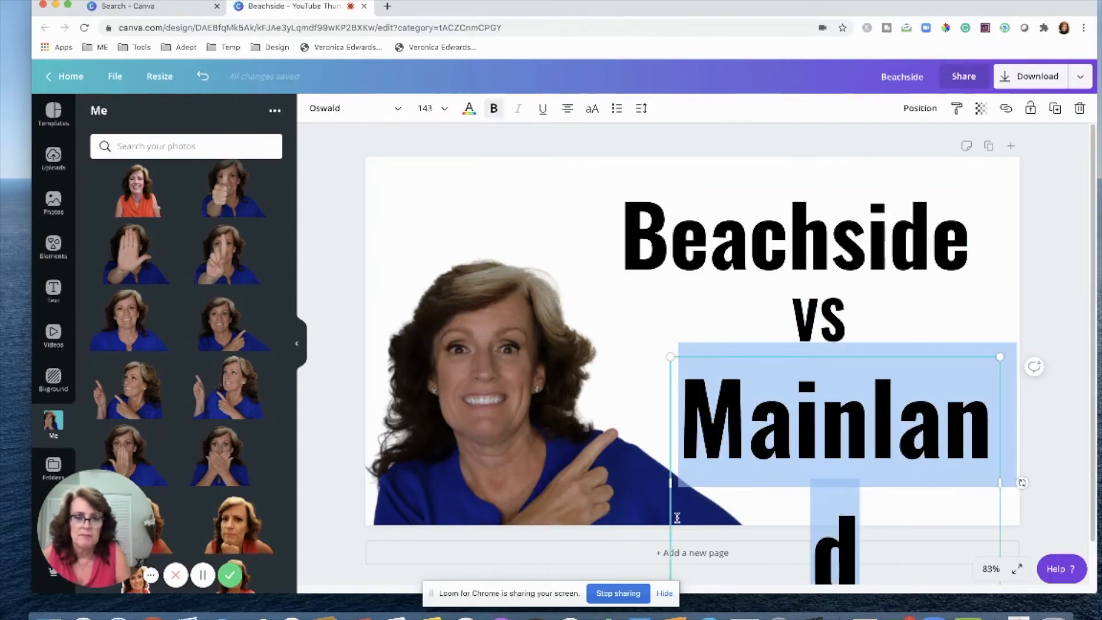
# Widen the Mainland text box so the word fits on one line, and nudge it into place.
pyautogui.moveTo(663, 473); pyautogui.dragTo(605, 476)
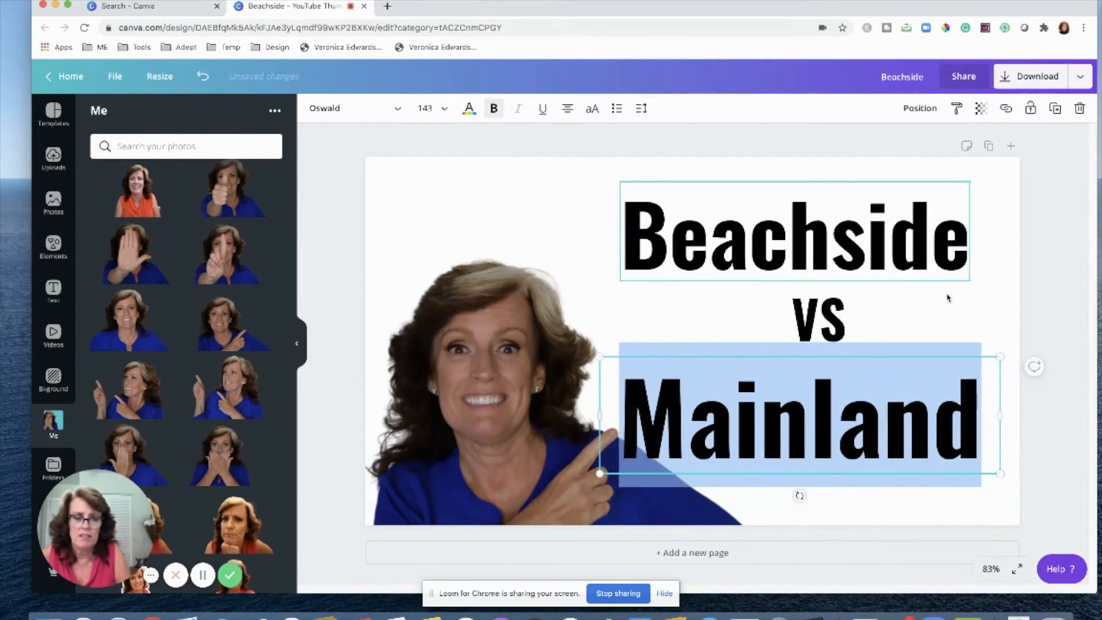
pyautogui.click(957, 330)
pyautogui.moveTo(895, 407); pyautogui.dragTo(902, 418)
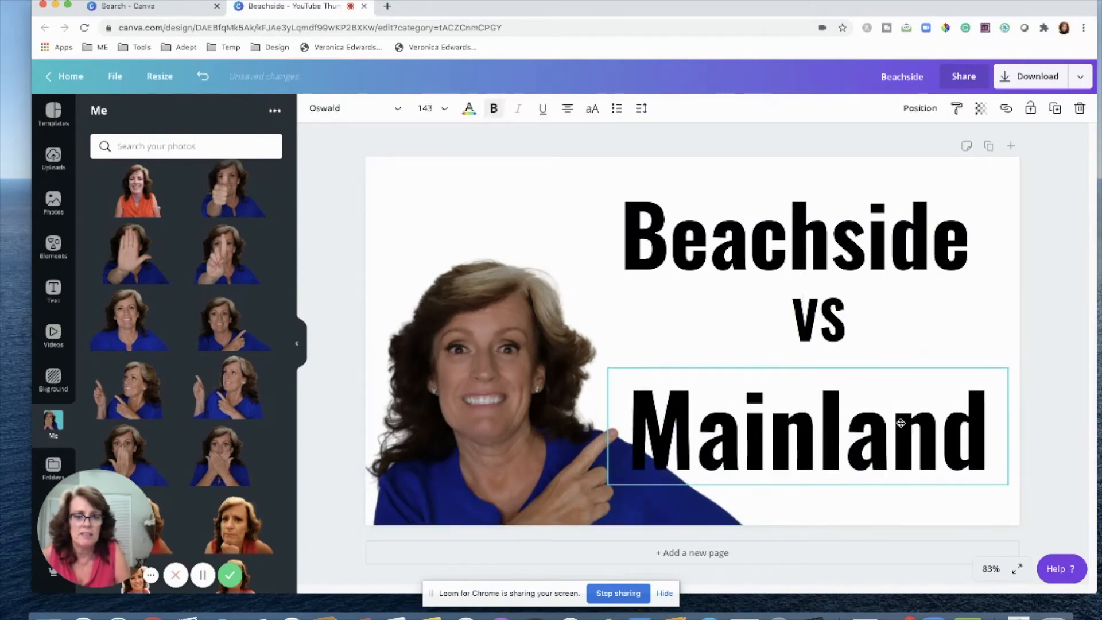
# Enlarge the Beachside text to about 145 pt, reposition it, and move VS slightly lower.
pyautogui.click(951, 339)
pyautogui.moveTo(854, 253); pyautogui.dragTo(849, 248)
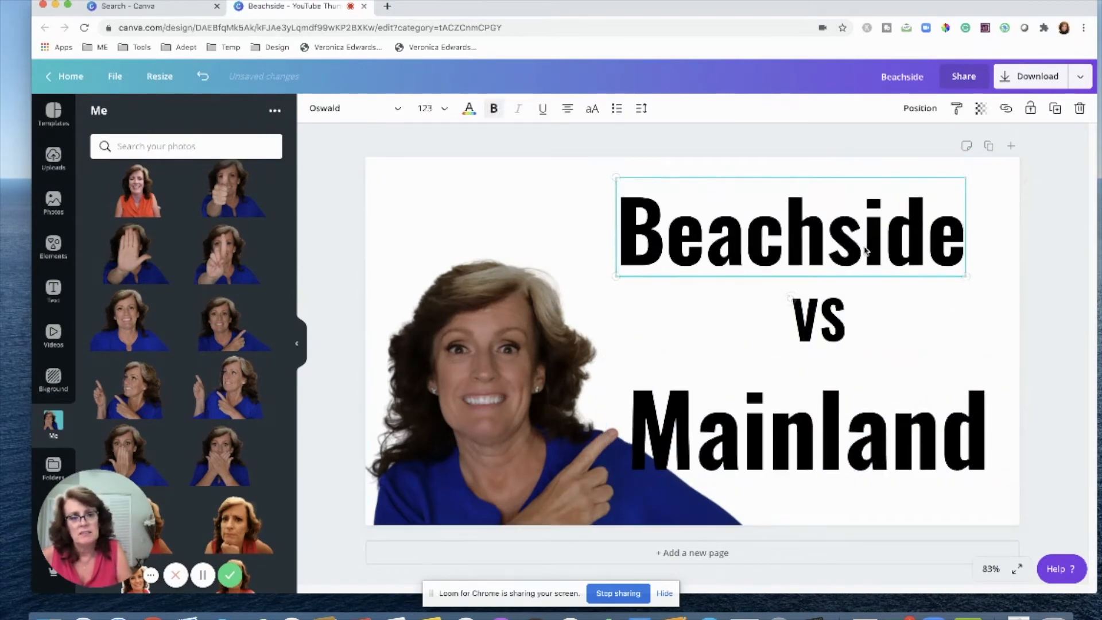
pyautogui.moveTo(760, 222)
pyautogui.mouseDown()
pyautogui.moveTo(803, 256)
pyautogui.moveTo(772, 238)
pyautogui.mouseUp()
pyautogui.moveTo(620, 189); pyautogui.dragTo(578, 160)
pyautogui.moveTo(750, 218); pyautogui.dragTo(769, 221)
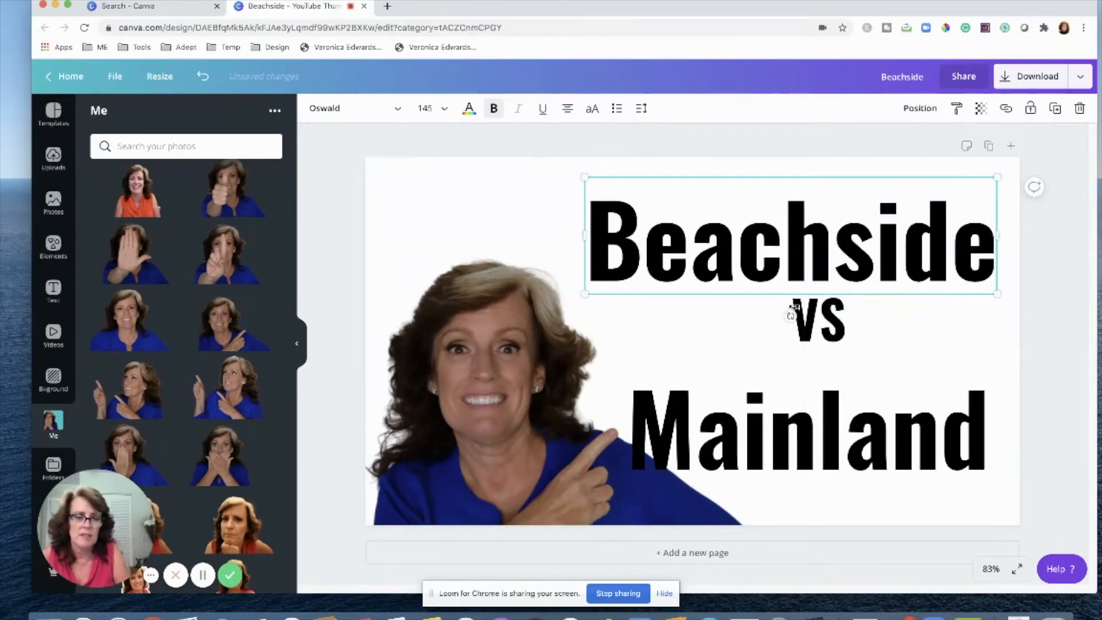
pyautogui.moveTo(826, 330); pyautogui.dragTo(807, 349)
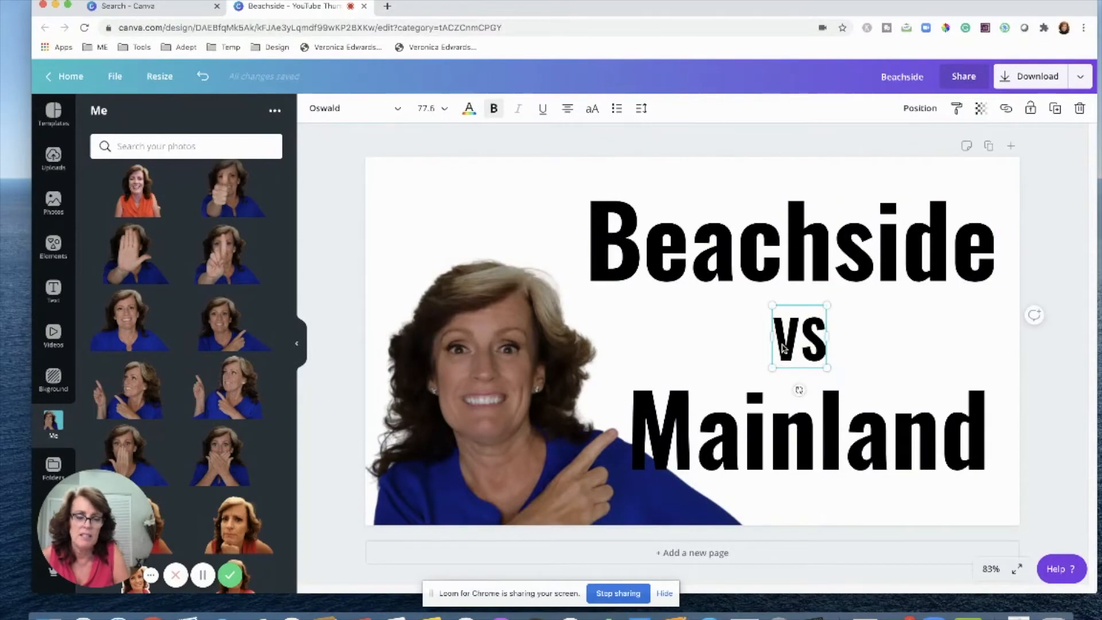
# Enlarge the presenter cutout photo slightly and shift it down.
pyautogui.click(542, 356)
pyautogui.moveTo(806, 220); pyautogui.dragTo(833, 200)
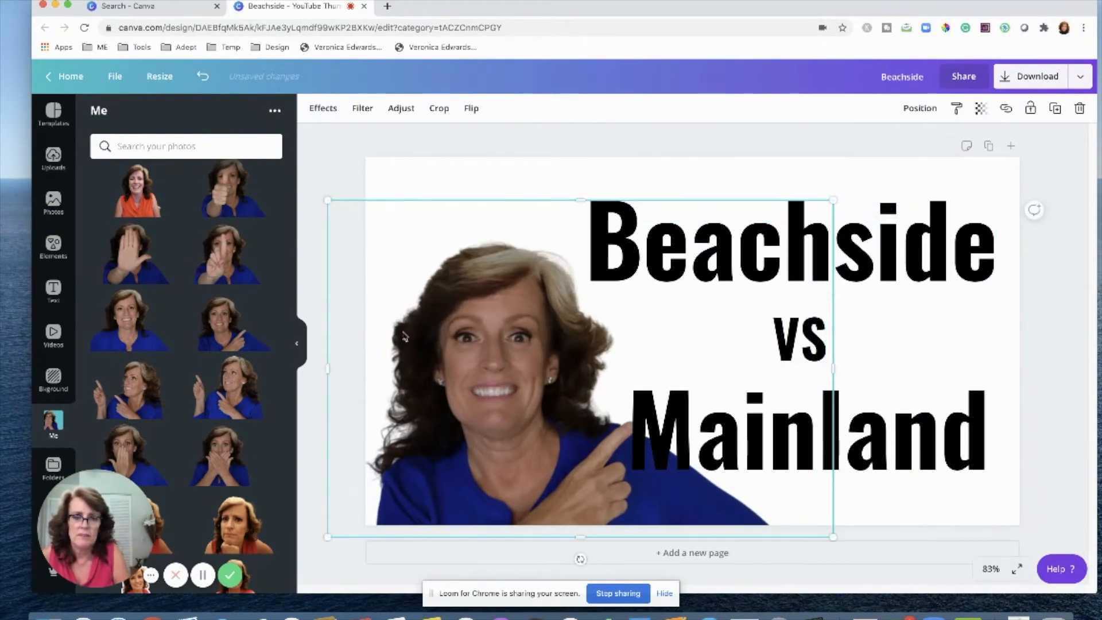
pyautogui.moveTo(458, 324); pyautogui.dragTo(453, 332)
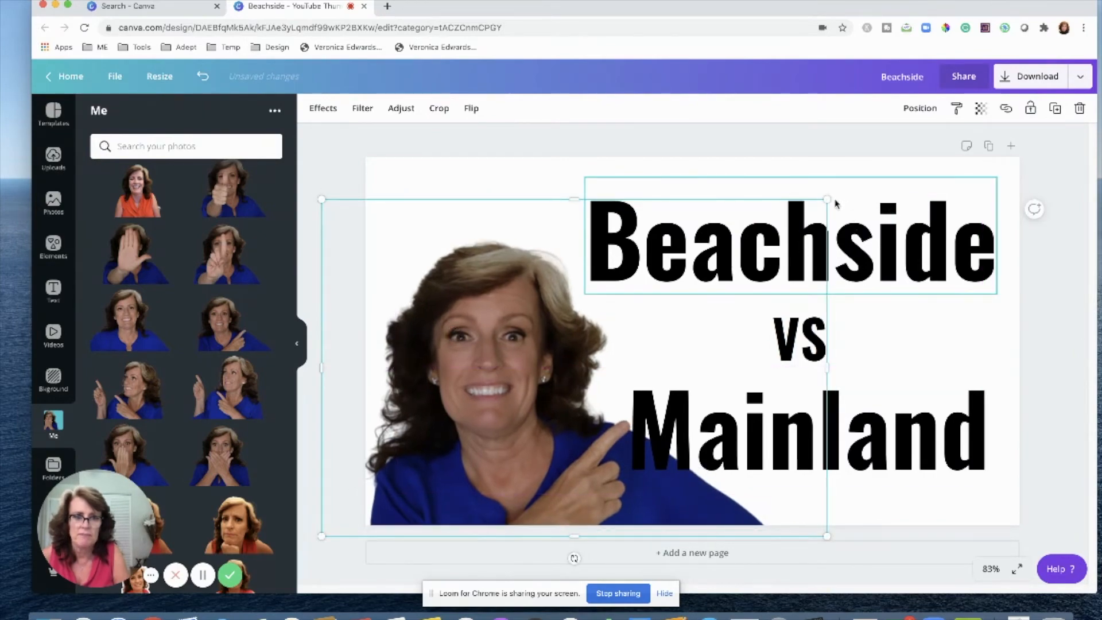
# Enlarge the VS text to about 93 pt and fine-tune the positions of Mainland and Beachside.
pyautogui.click(910, 436)
pyautogui.moveTo(910, 436); pyautogui.dragTo(921, 436)
pyautogui.moveTo(882, 289); pyautogui.dragTo(882, 279)
pyautogui.click(795, 328)
pyautogui.moveTo(824, 364); pyautogui.dragTo(838, 376)
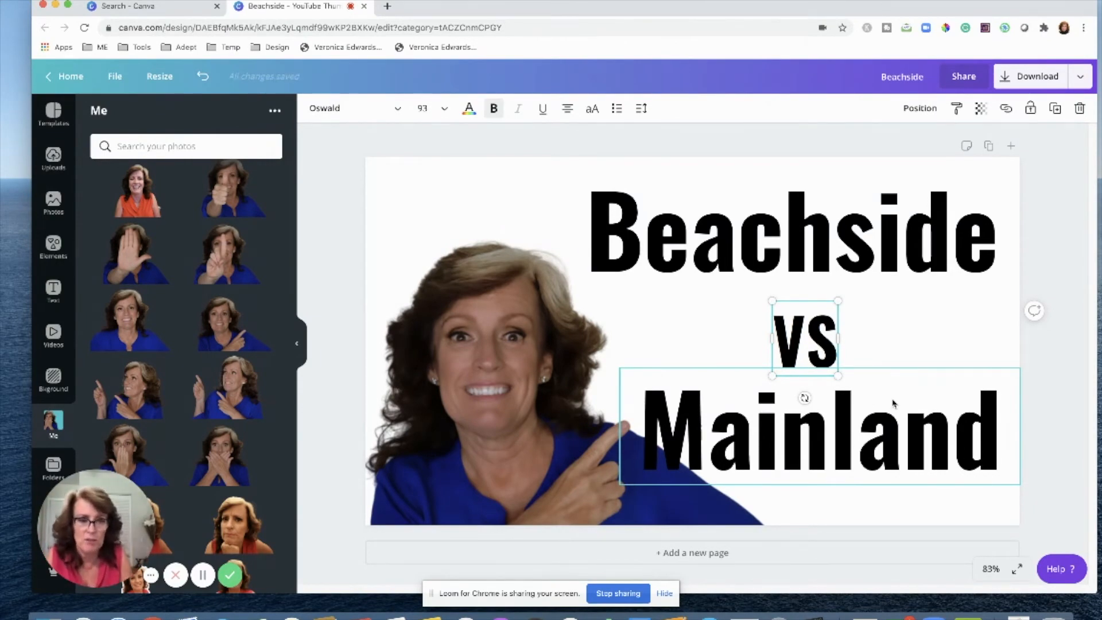
pyautogui.moveTo(888, 434)
pyautogui.mouseDown()
pyautogui.moveTo(887, 449)
pyautogui.moveTo(887, 433)
pyautogui.mouseUp()
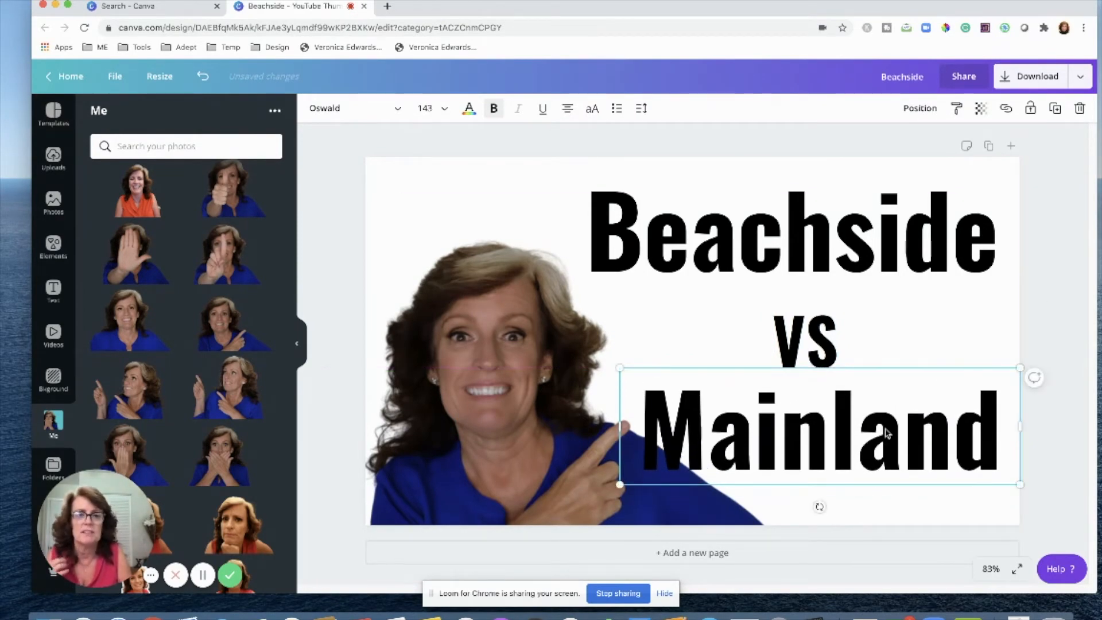
pyautogui.click(935, 329)
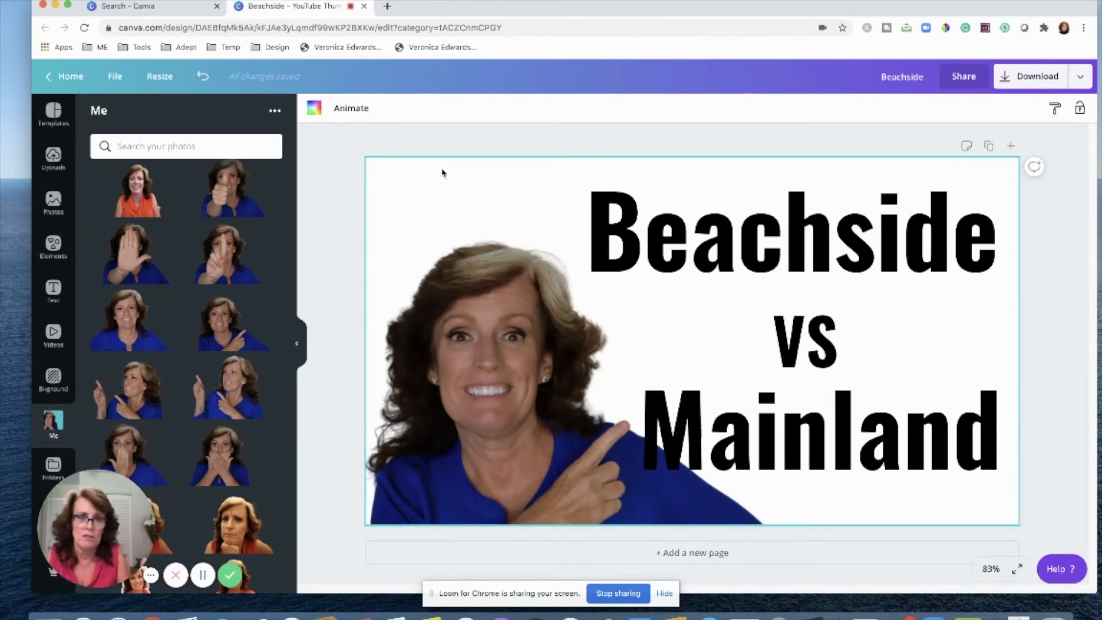
# Try landscape photos as the page background, then delete the background image.
pyautogui.click(63, 383)
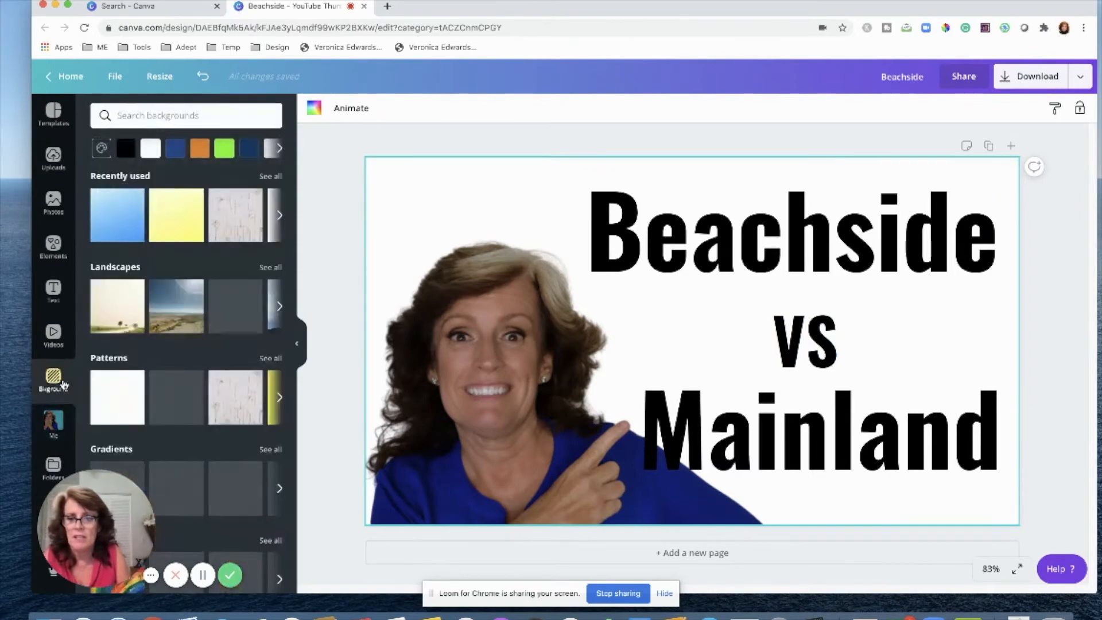
pyautogui.moveTo(70, 490); pyautogui.dragTo(905, 123)
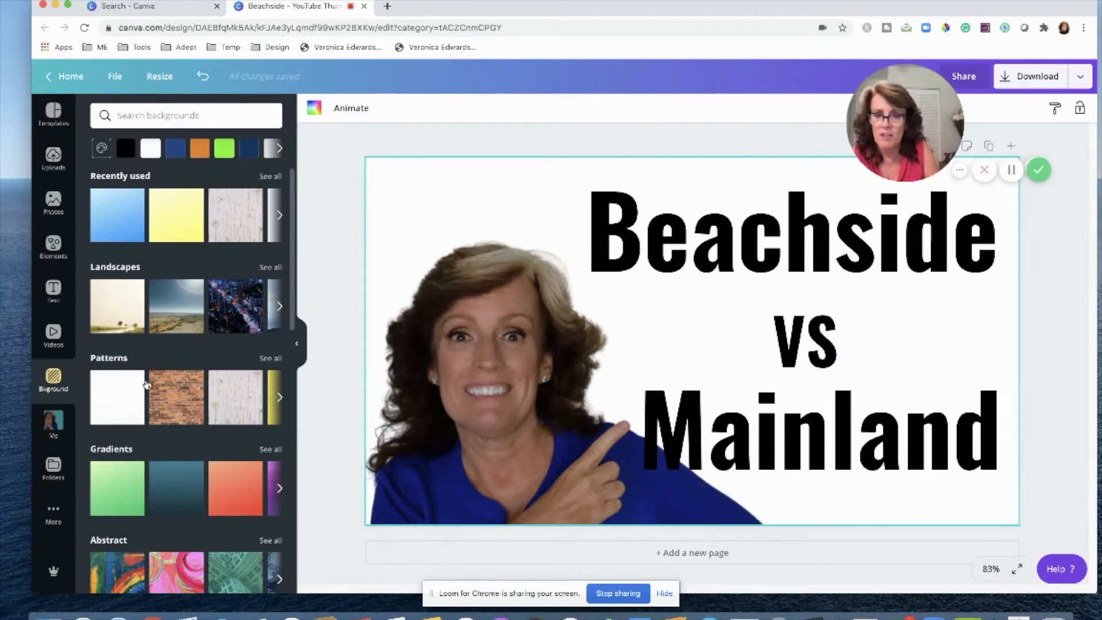
pyautogui.click(270, 268)
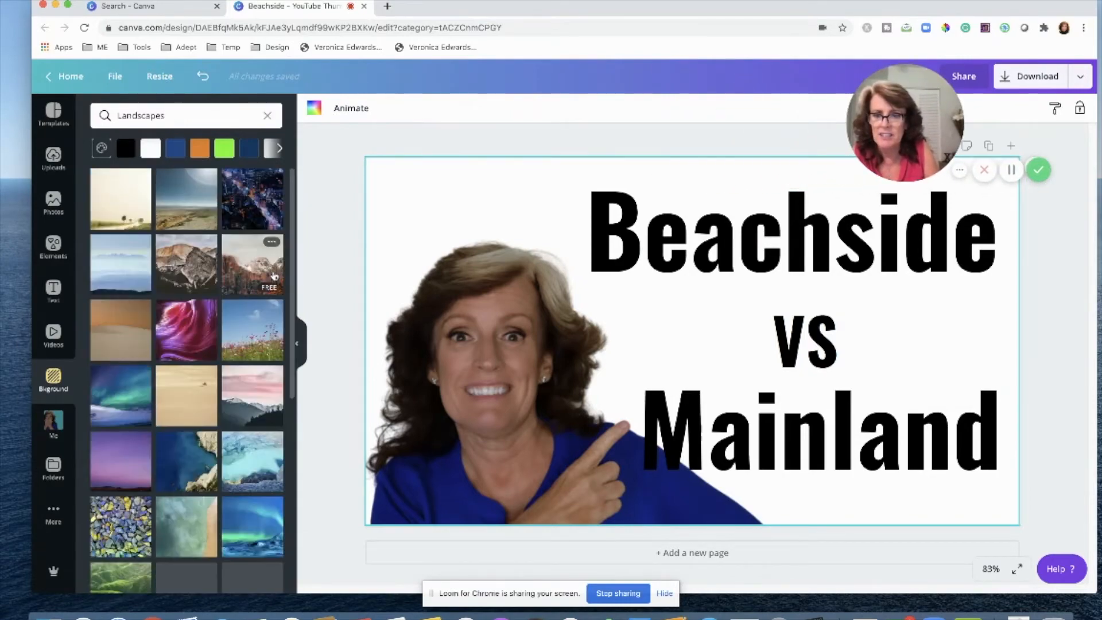
pyautogui.click(234, 334)
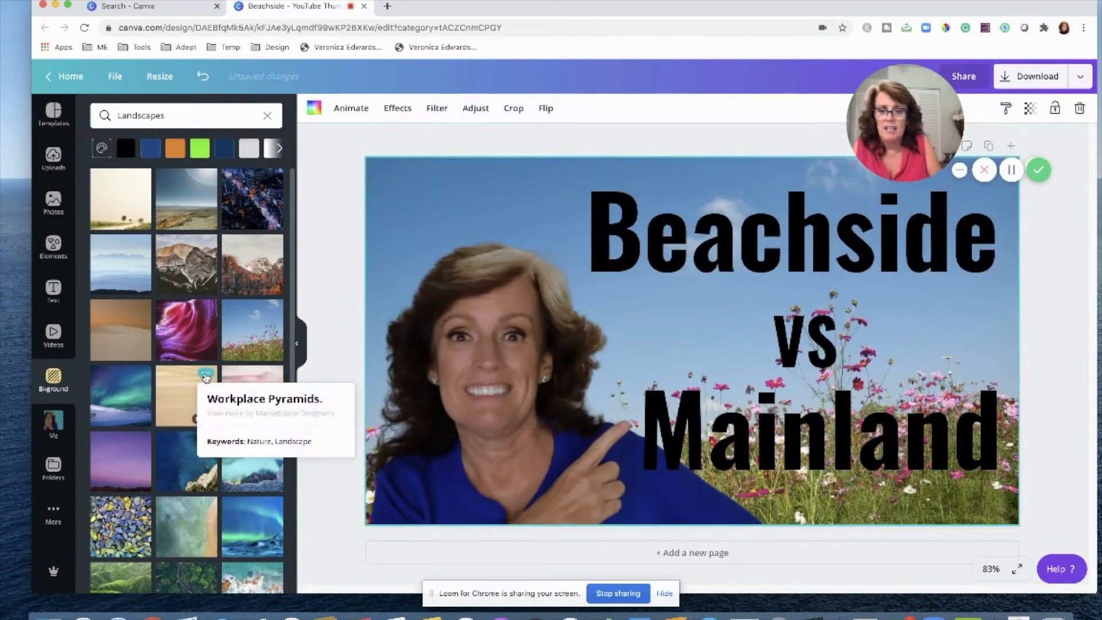
pyautogui.click(185, 398)
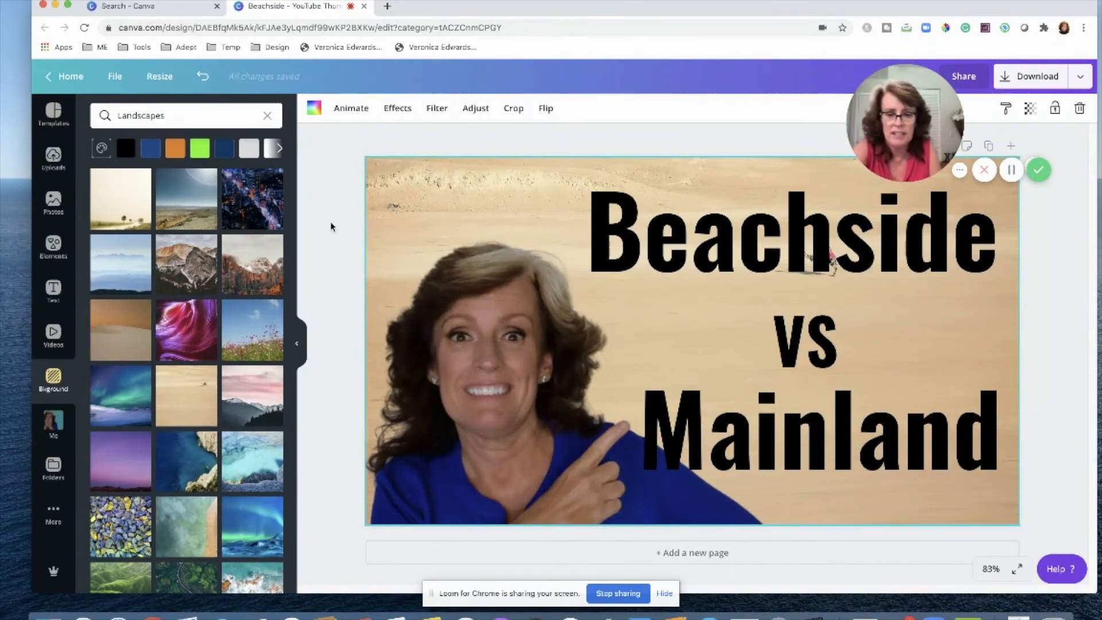
pyautogui.press('Delete')
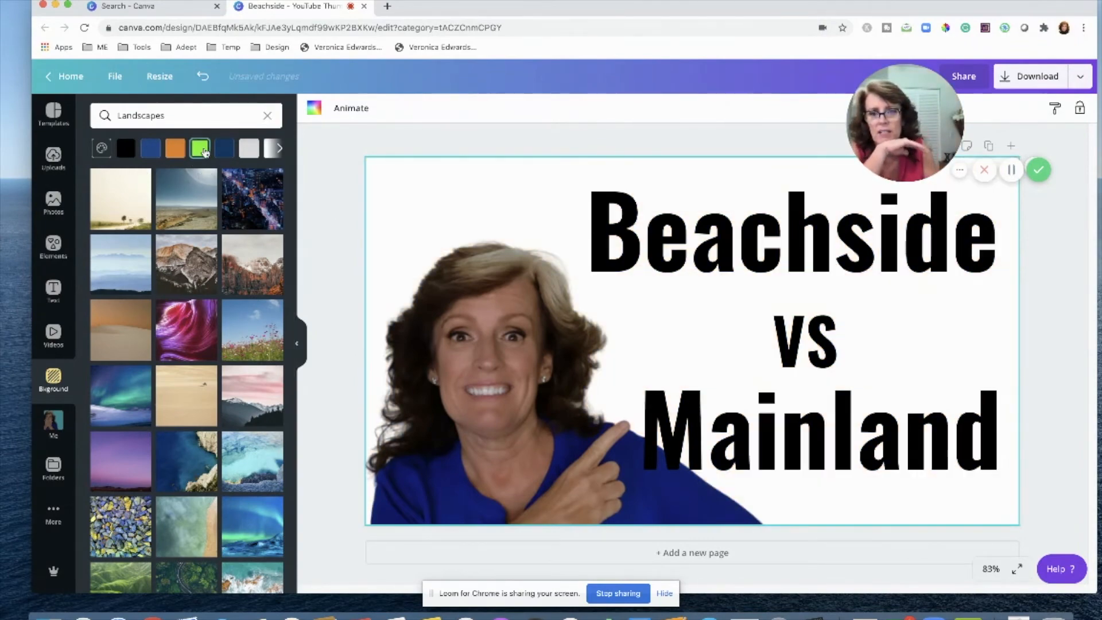
# Set the page background to bright green and enlarge the presenter photo slightly.
pyautogui.click(203, 151)
pyautogui.click(459, 390)
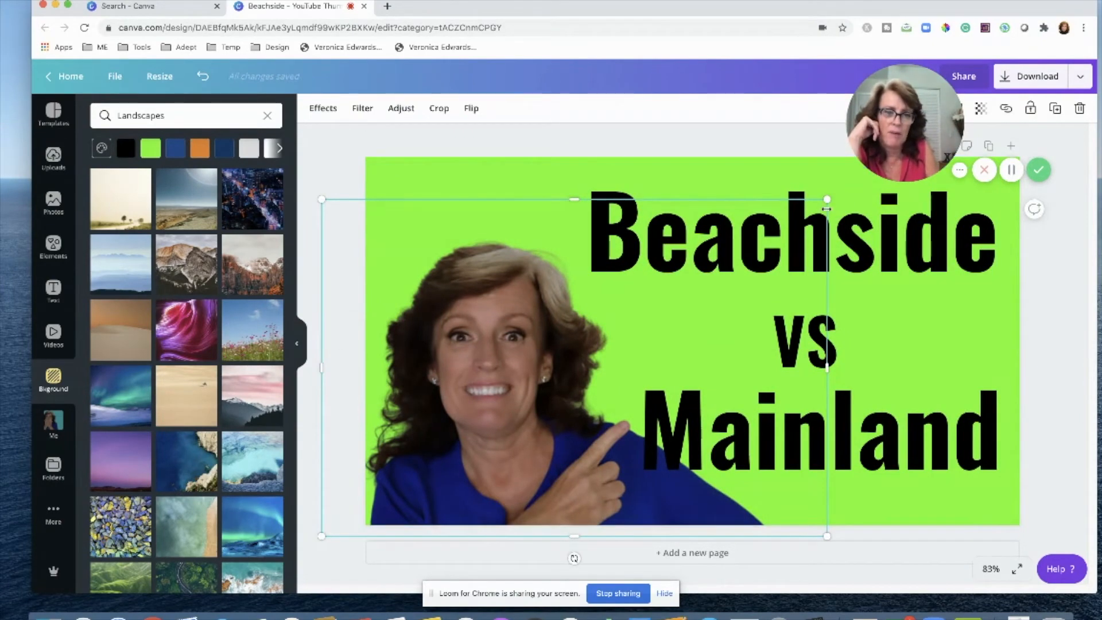
pyautogui.moveTo(827, 199); pyautogui.dragTo(848, 185)
# Change the Mainland text colour to white.
pyautogui.click(908, 438)
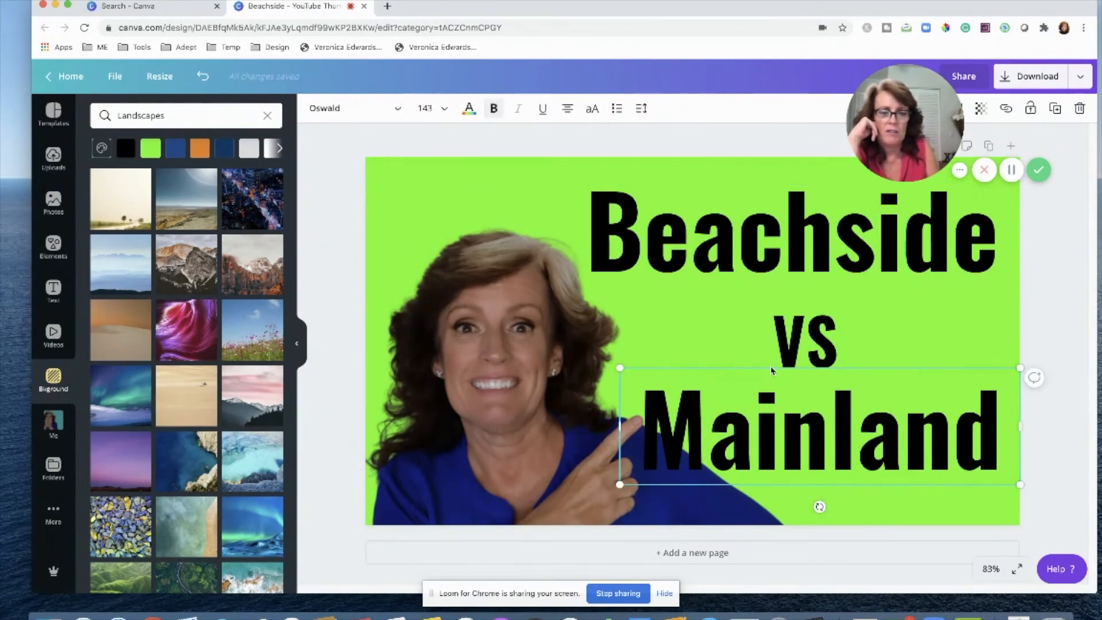
pyautogui.click(469, 109)
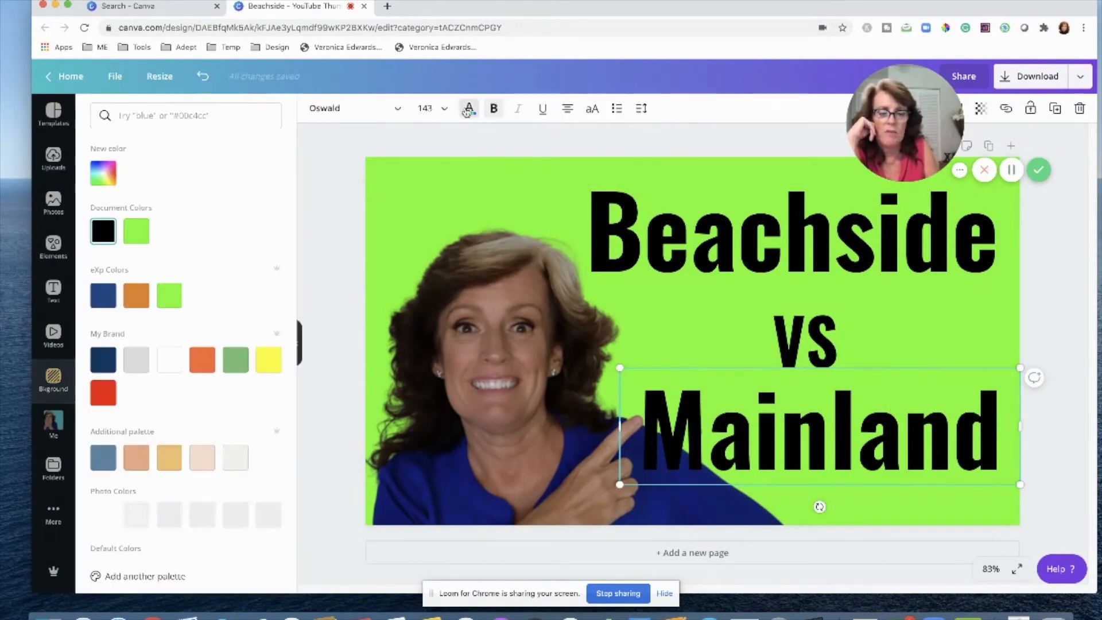
pyautogui.click(177, 360)
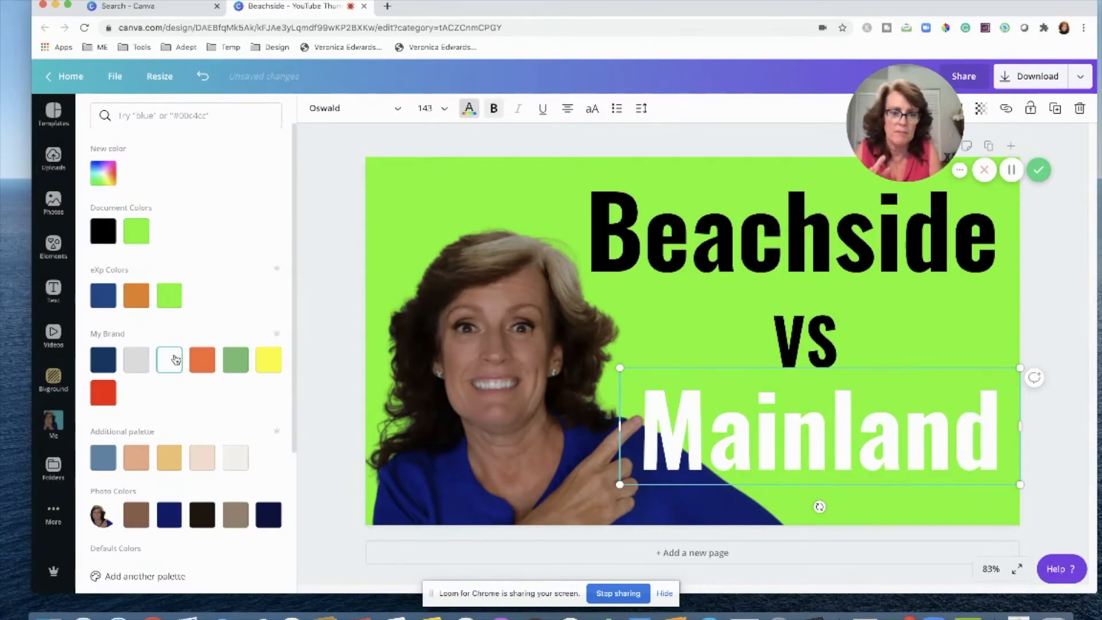
pyautogui.click(936, 332)
# Change the Beachside text colour to orange.
pyautogui.click(803, 224)
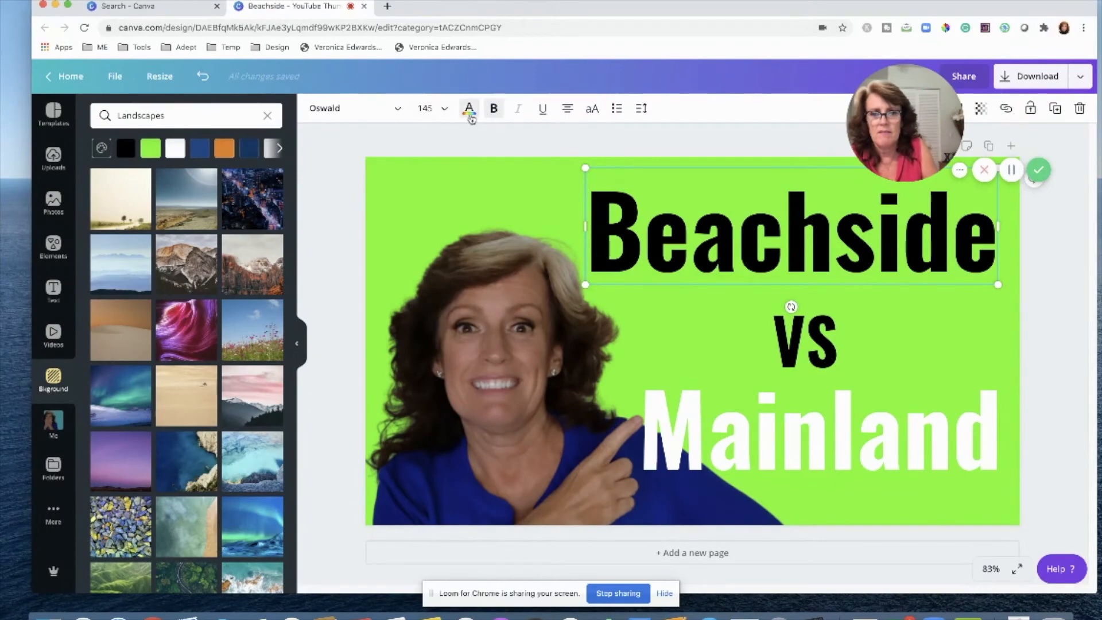
pyautogui.click(469, 112)
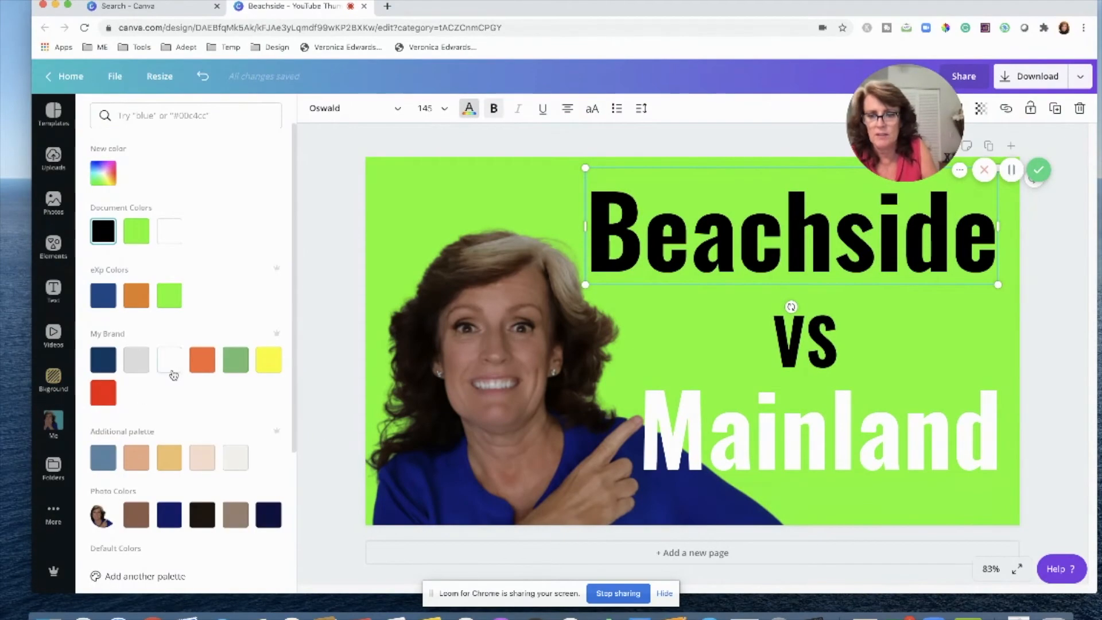
pyautogui.click(203, 360)
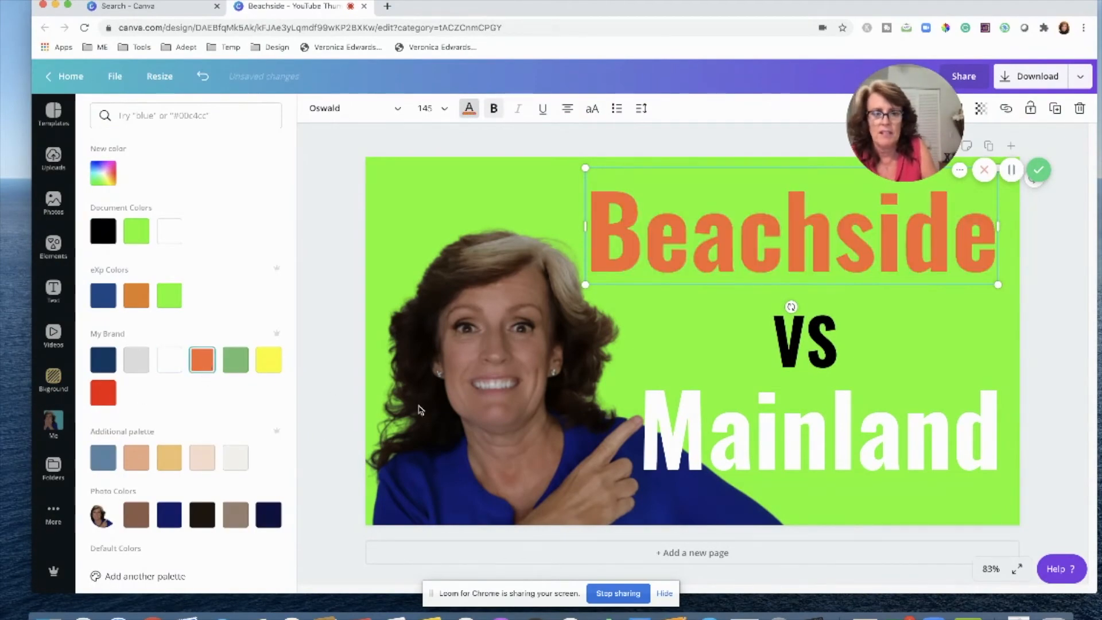
# Enlarge the presenter photo further from its upper-right corner.
pyautogui.click(442, 396)
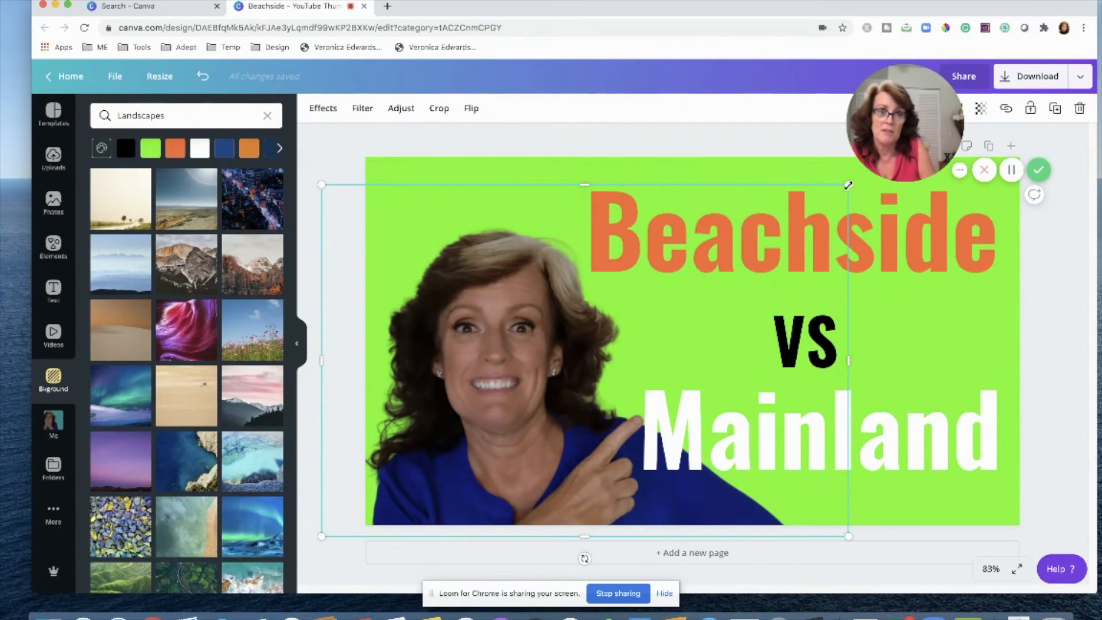
pyautogui.moveTo(848, 185); pyautogui.dragTo(906, 168)
pyautogui.click(1060, 341)
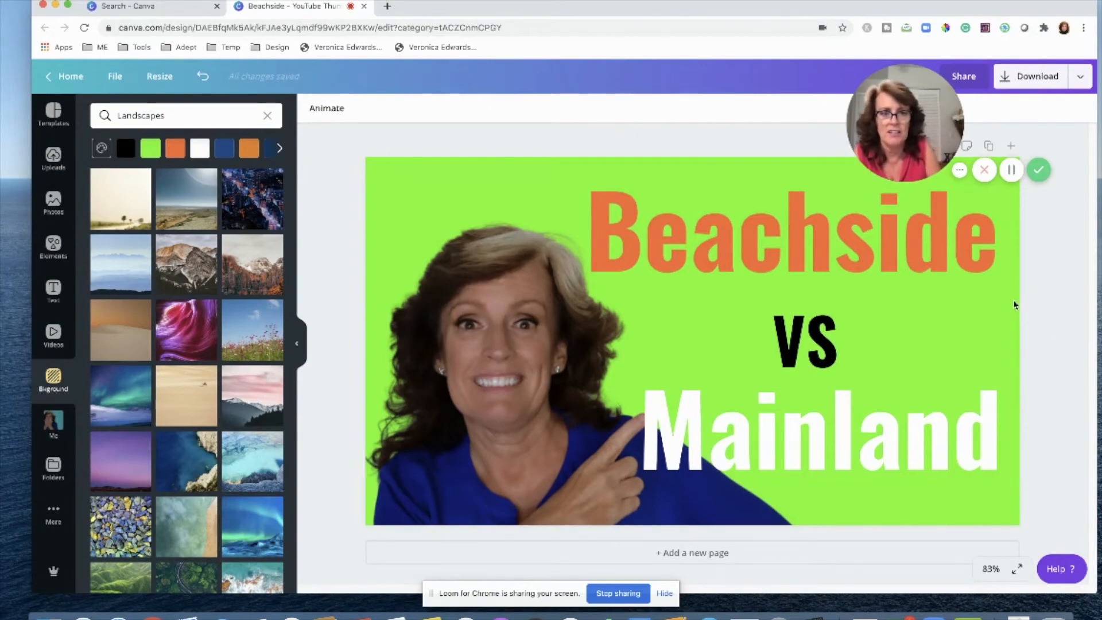
pyautogui.moveTo(893, 128); pyautogui.dragTo(115, 492)
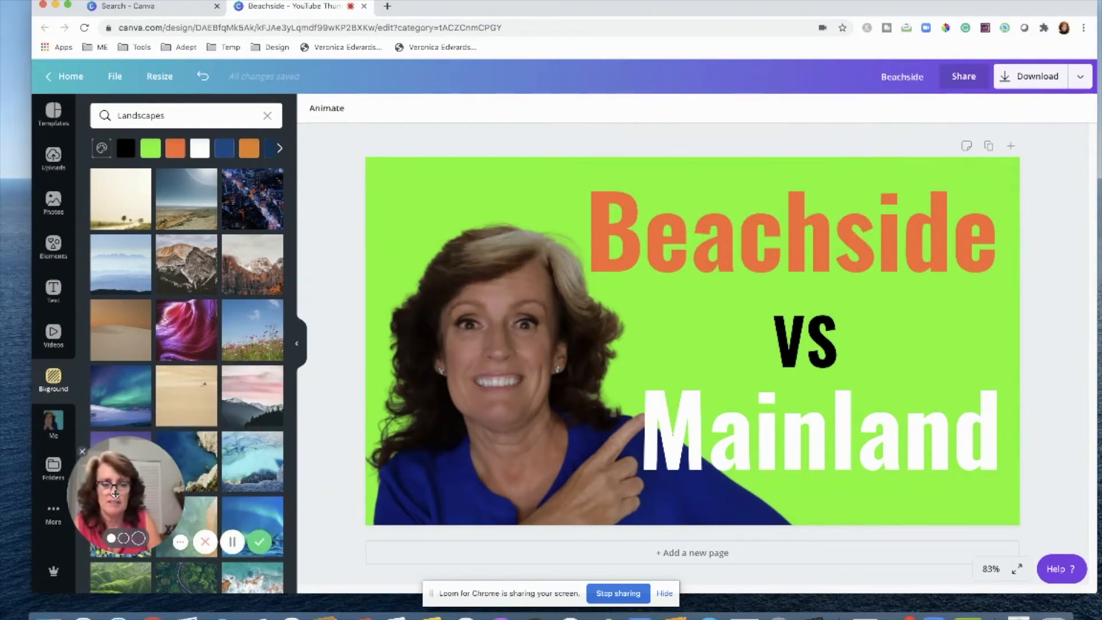
# Fine-tune the positions of the Beachside text and the presenter photo.
pyautogui.moveTo(680, 241); pyautogui.dragTo(690, 239)
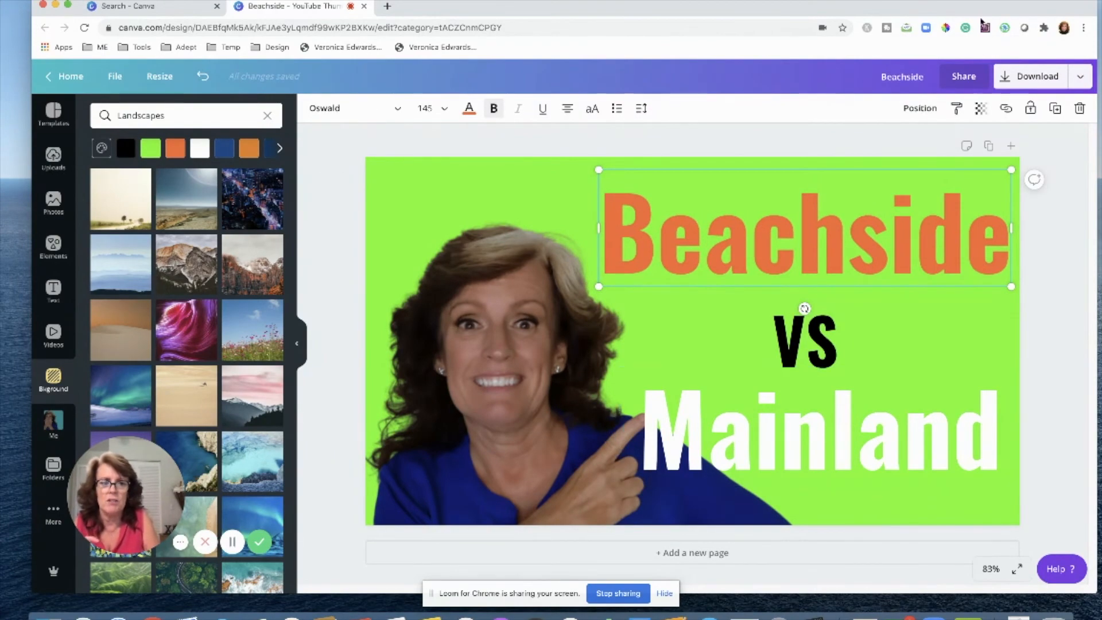
pyautogui.click(910, 115)
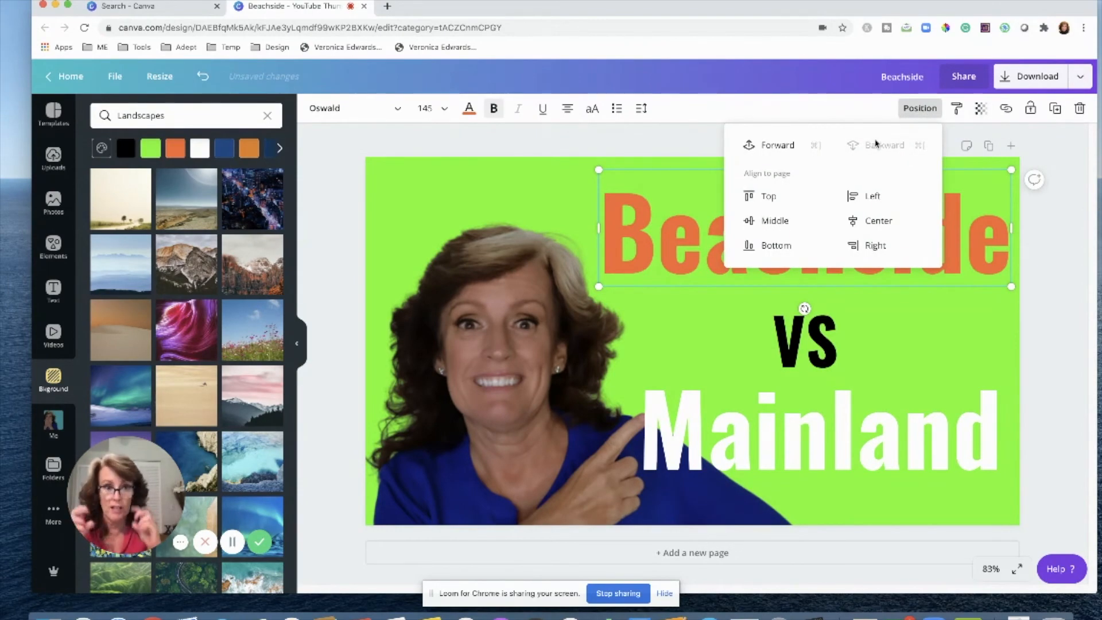
pyautogui.moveTo(757, 497); pyautogui.dragTo(752, 498)
pyautogui.click(963, 334)
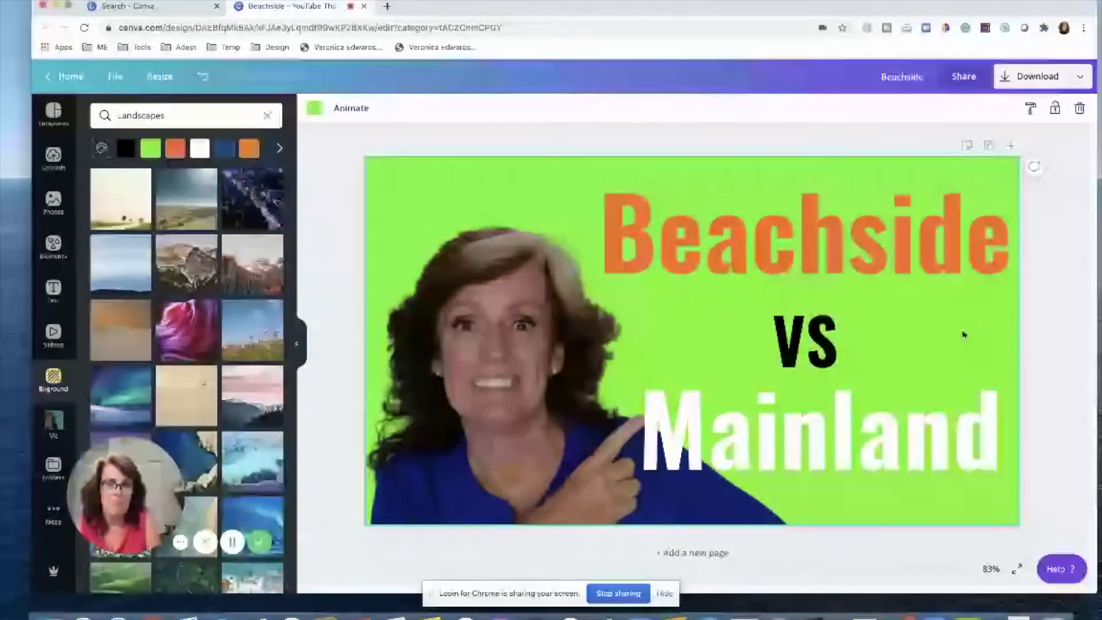
pyautogui.moveTo(495, 383); pyautogui.dragTo(487, 385)
pyautogui.click(1068, 338)
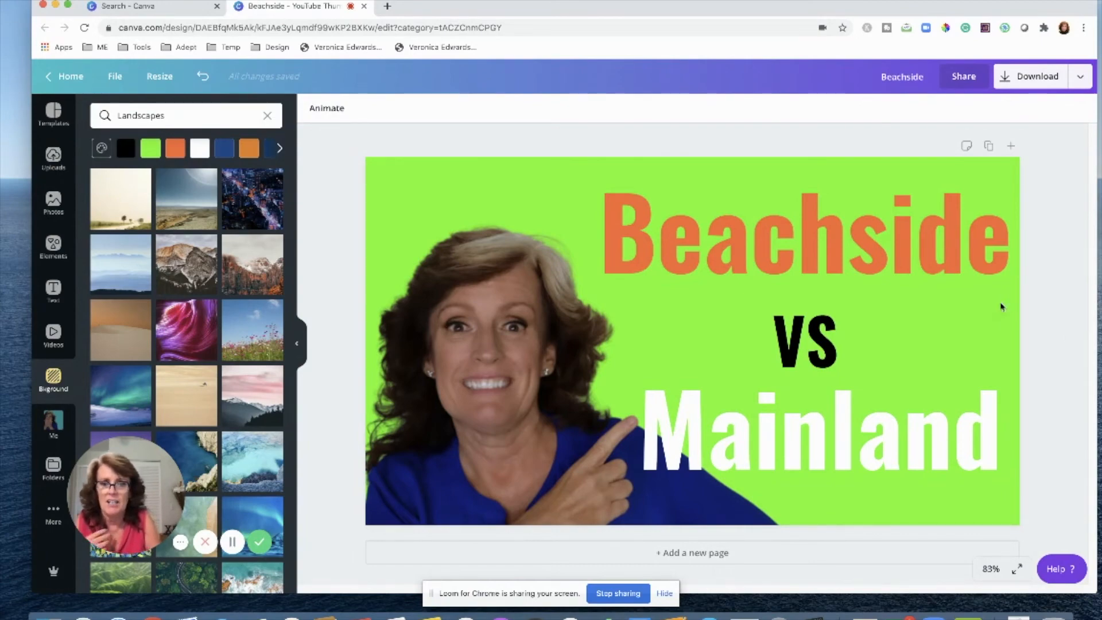
# Download the design as a PNG without a transparent background.
pyautogui.click(1035, 79)
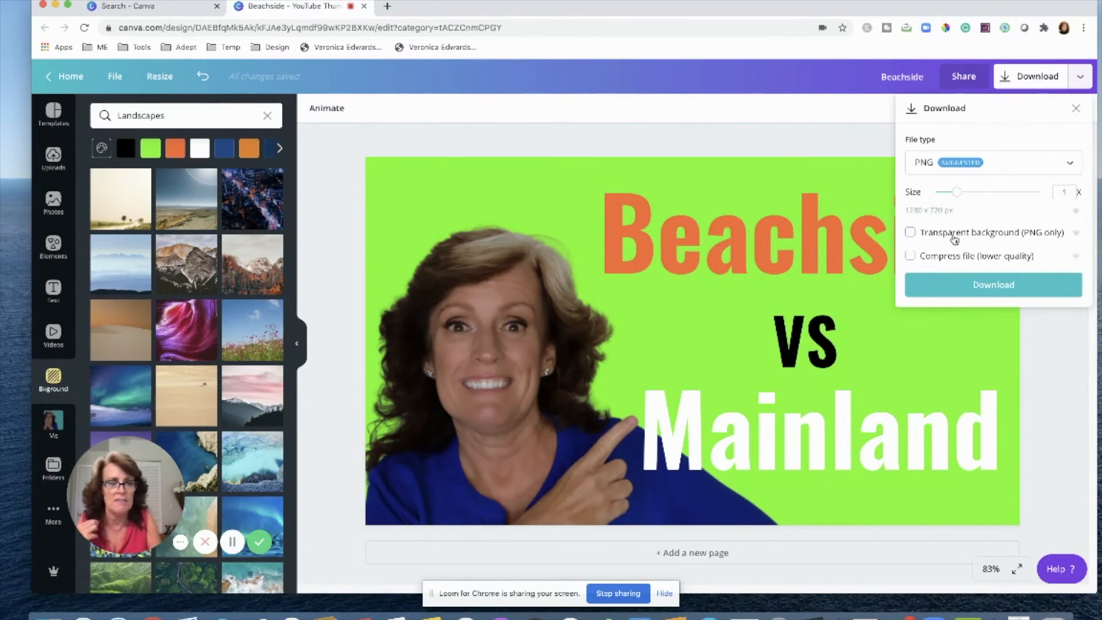
pyautogui.click(911, 234)
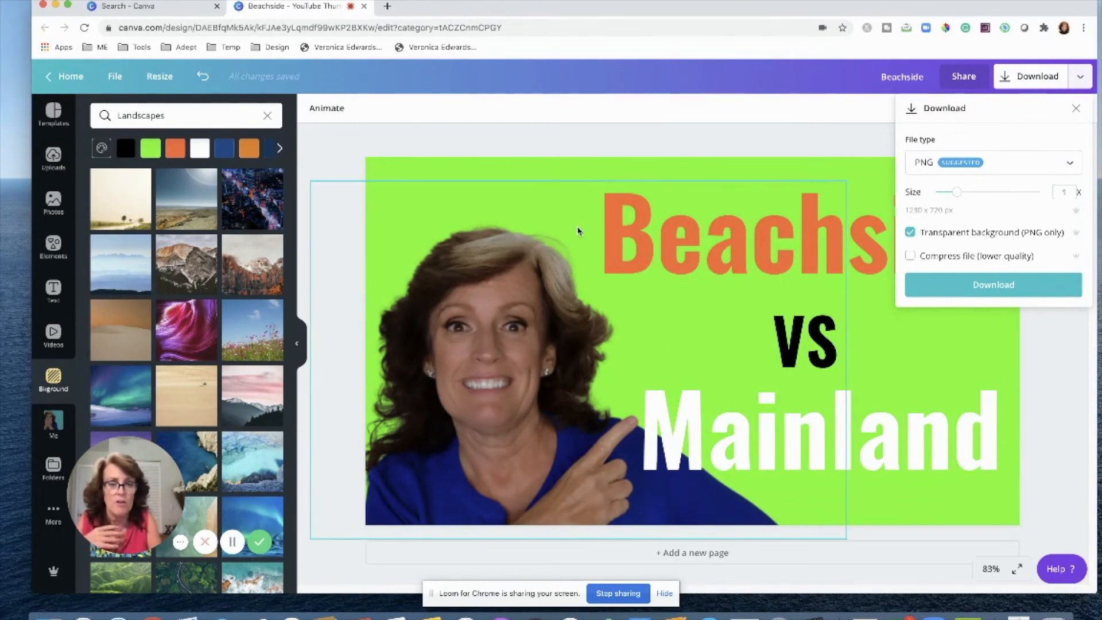
pyautogui.click(908, 233)
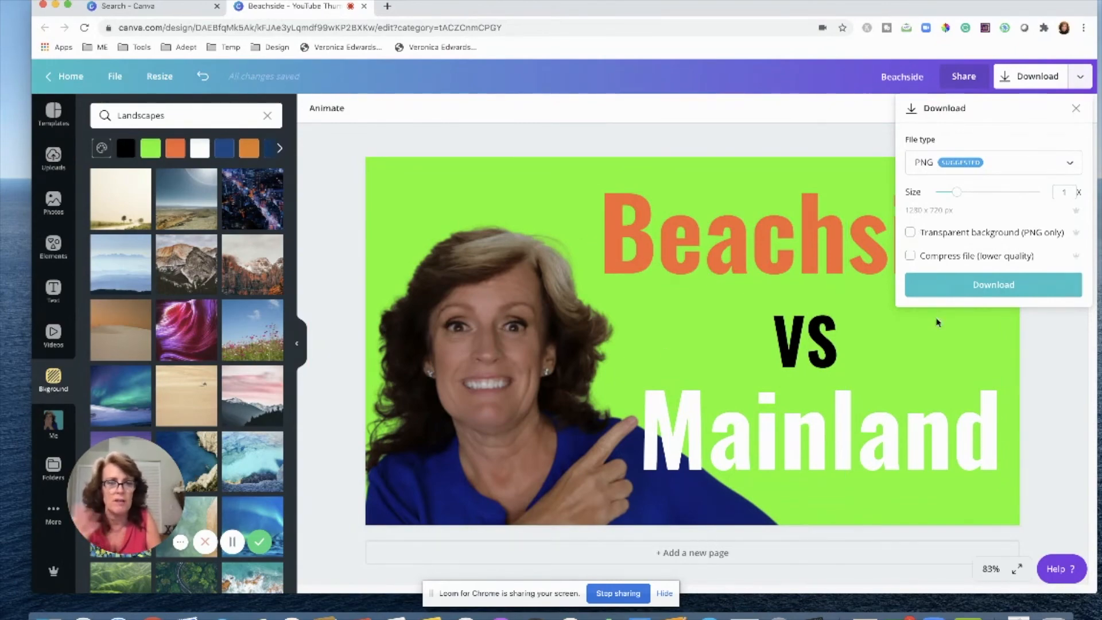
pyautogui.click(964, 284)
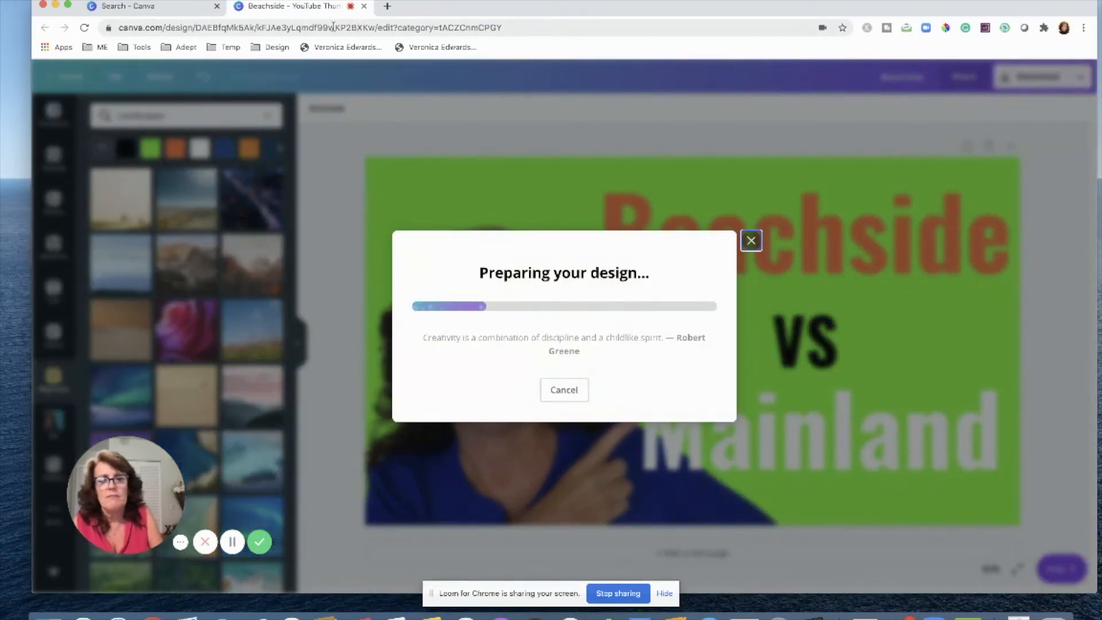
# Switch to the other Canva tab and open the Home page.
pyautogui.click(144, 5)
pyautogui.moveTo(178, 80)
pyautogui.click(118, 82)
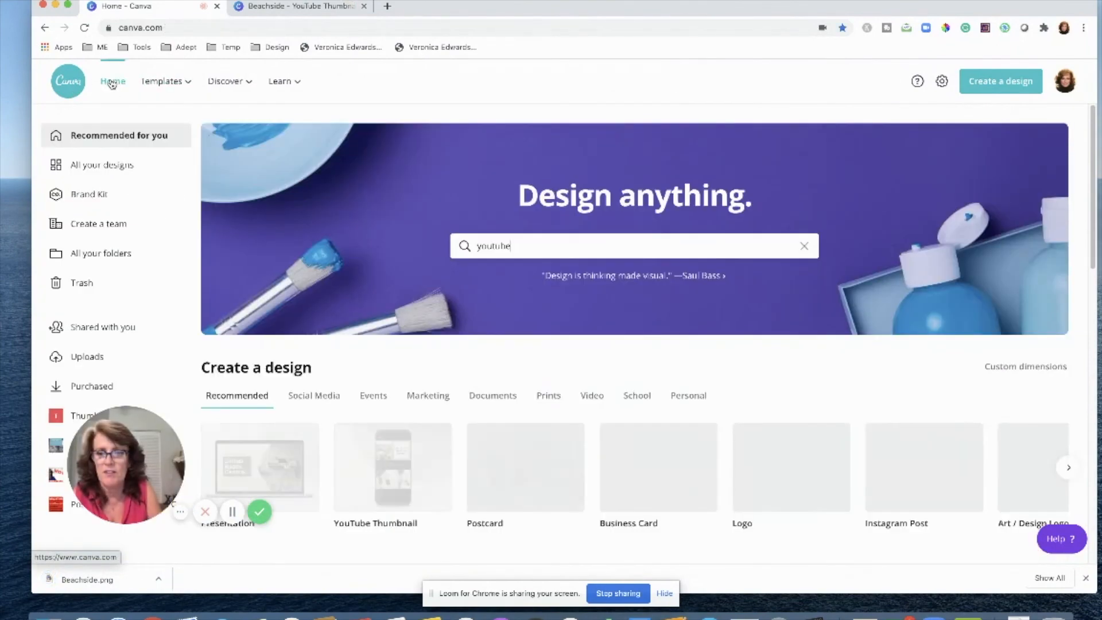
# Open the list of all your designs and browse through the previously made thumbnail designs.
pyautogui.click(107, 165)
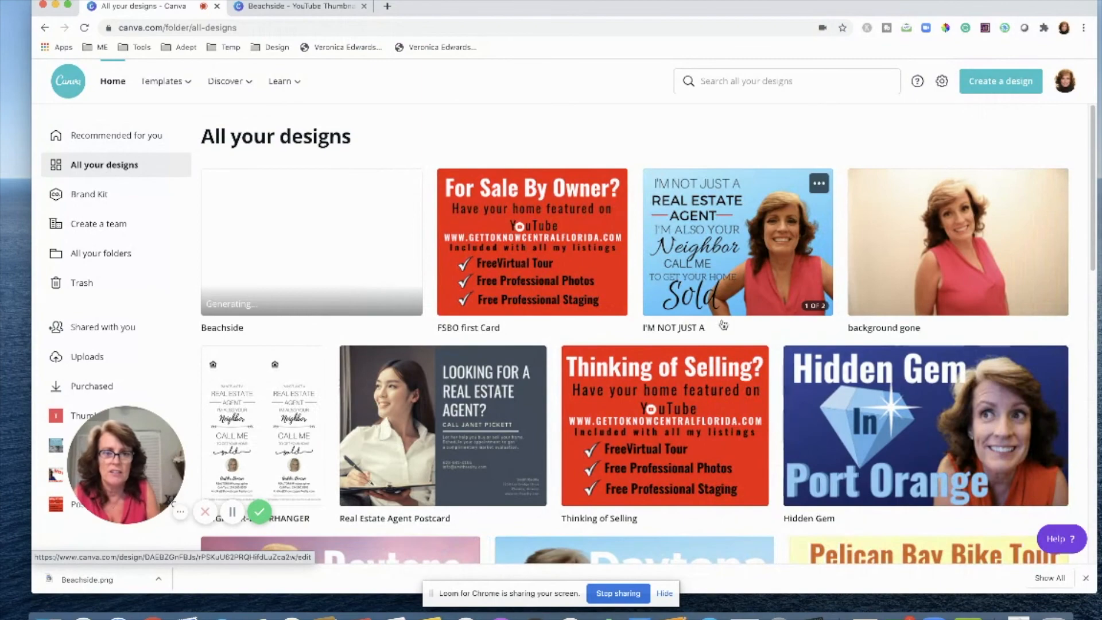
pyautogui.scroll(-3, 743, 294)
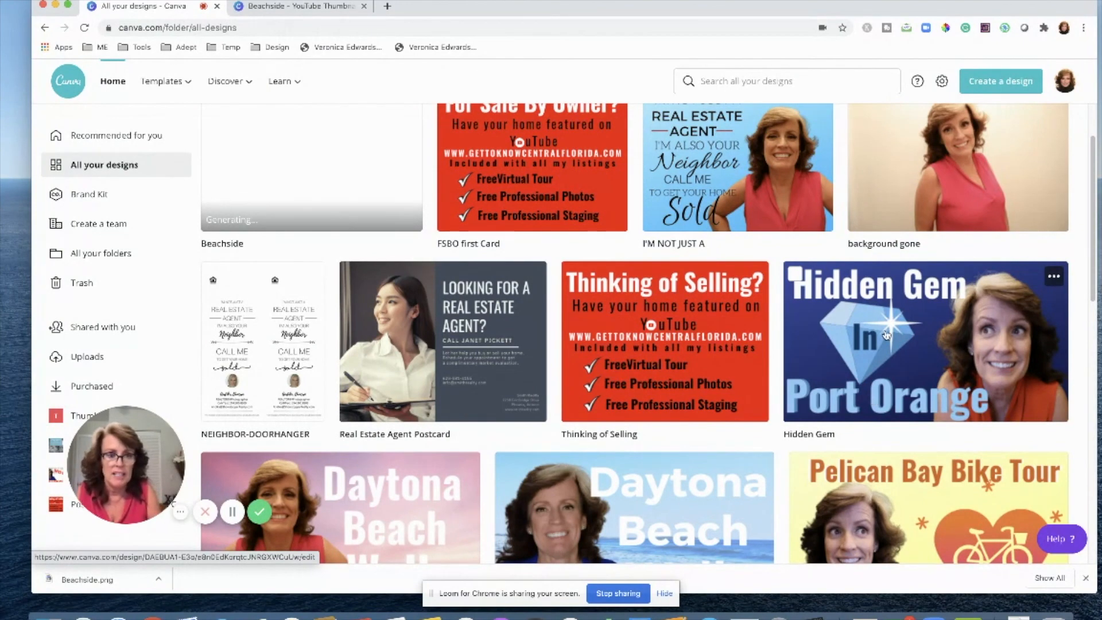
pyautogui.scroll(-2, 862, 371)
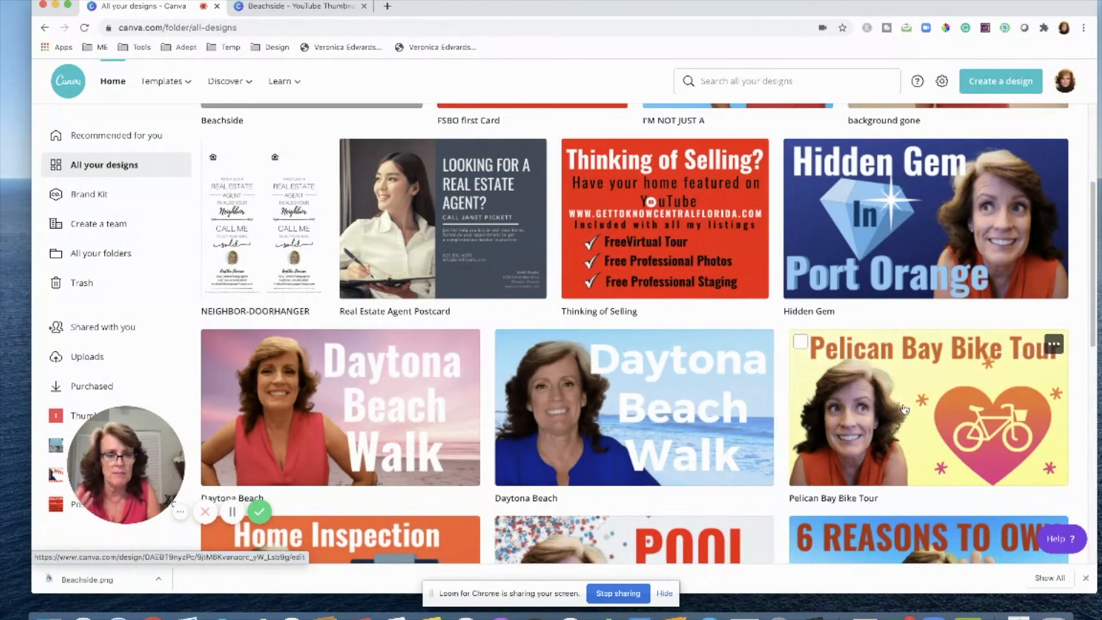
pyautogui.scroll(-3, 660, 442)
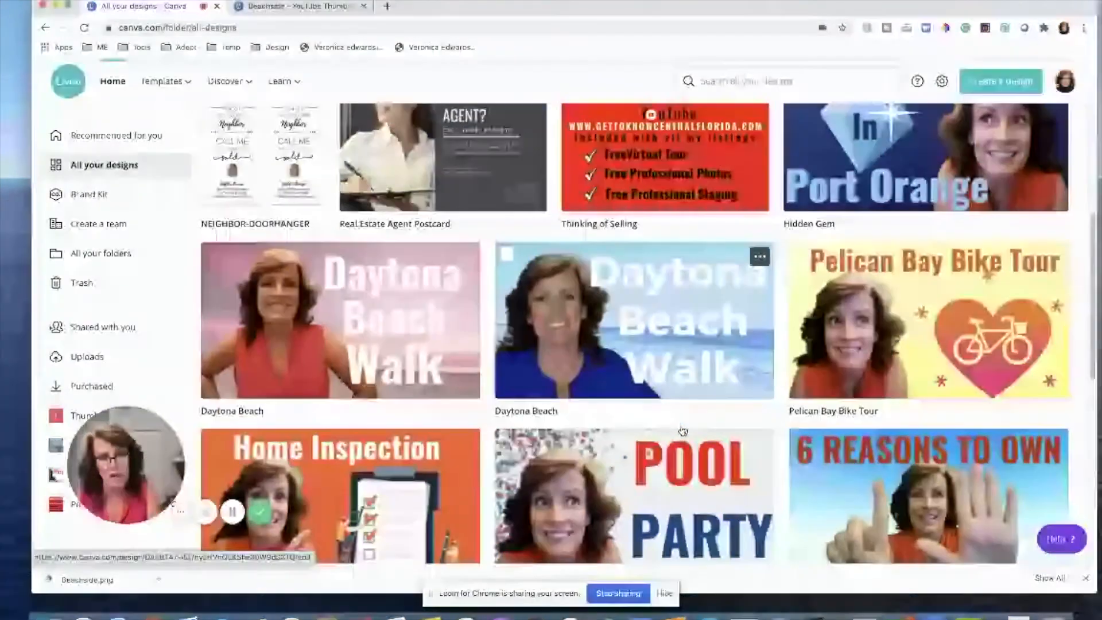
pyautogui.scroll(-1, 682, 430)
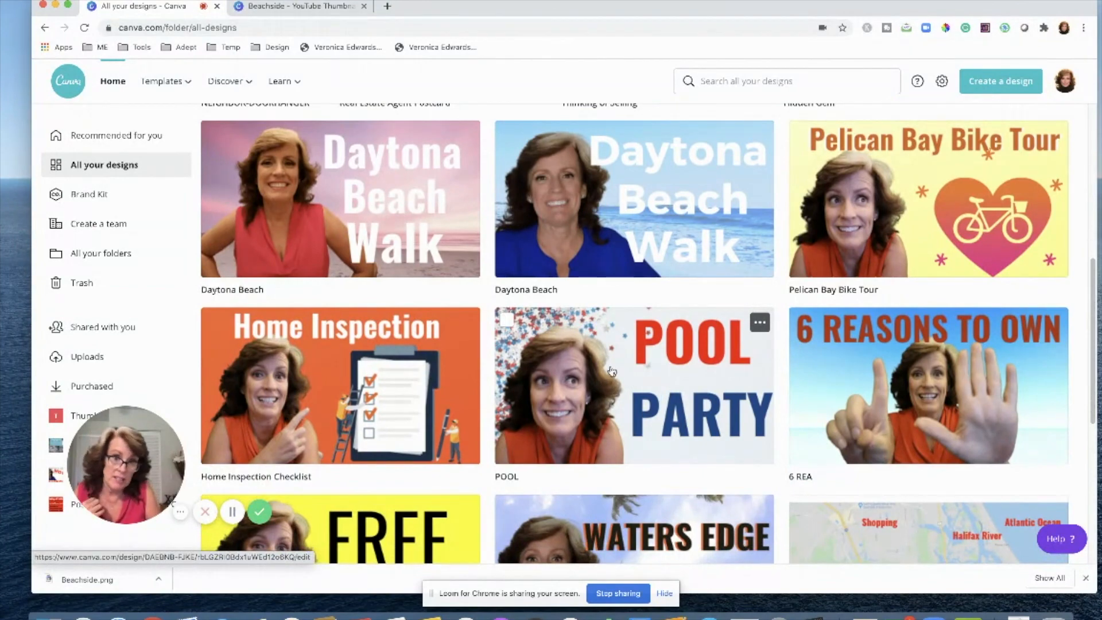
pyautogui.scroll(-2, 672, 404)
pyautogui.scroll(-2, 674, 409)
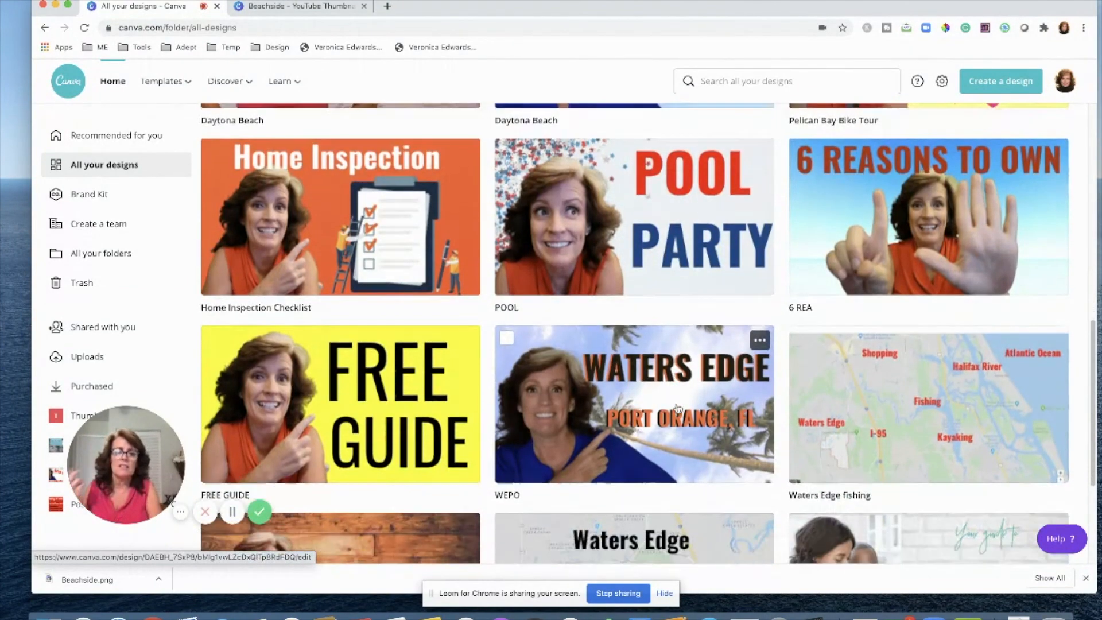